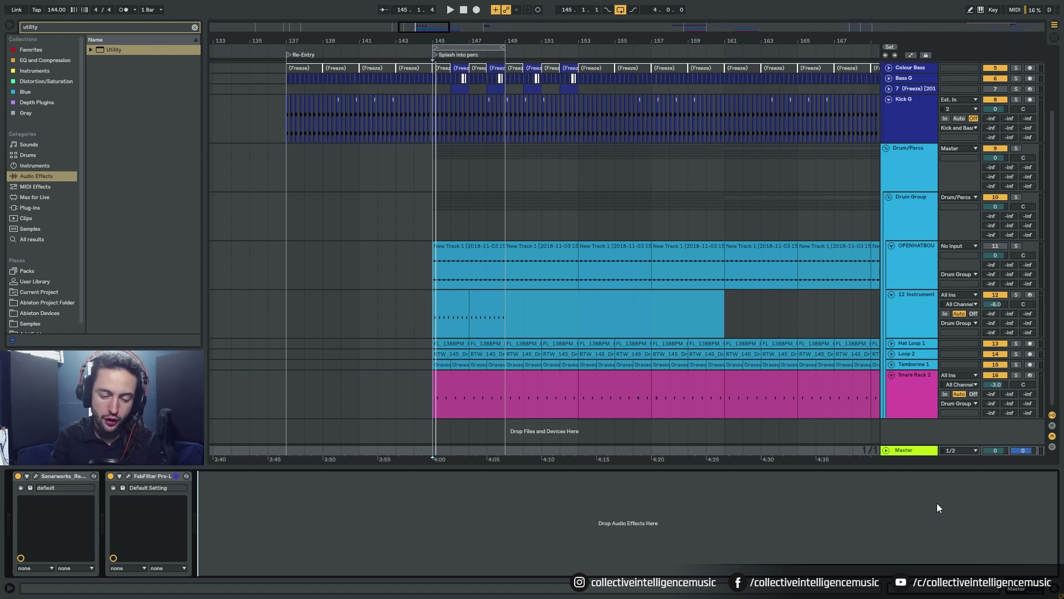
Step: Solo the Kick and Bass group and play the arrangement from bar 145
scroll(1012, 108, "up", 5)
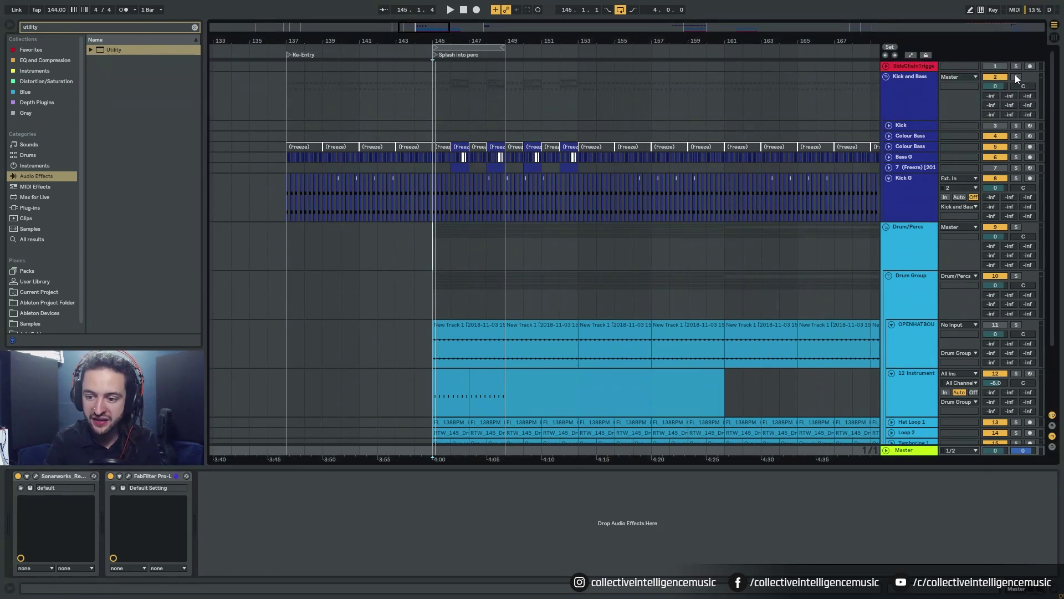
left_click(1016, 76)
left_click(440, 115)
key("space")
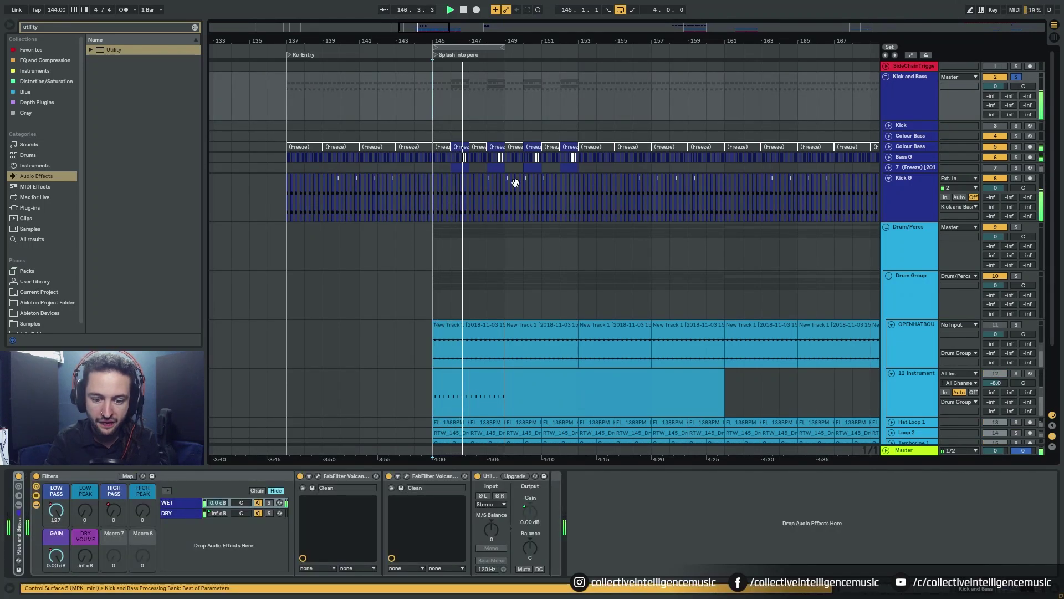
Step: Solo the OPENHATBOU track and restart playback from the bar 145 mark
scroll(987, 298, "down", 1)
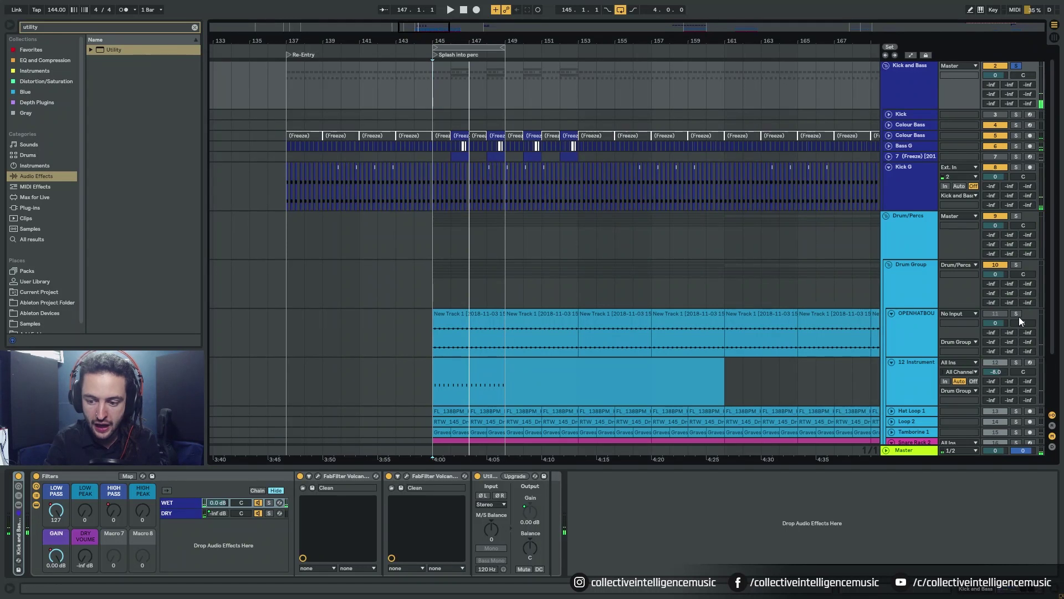
left_click(1017, 314)
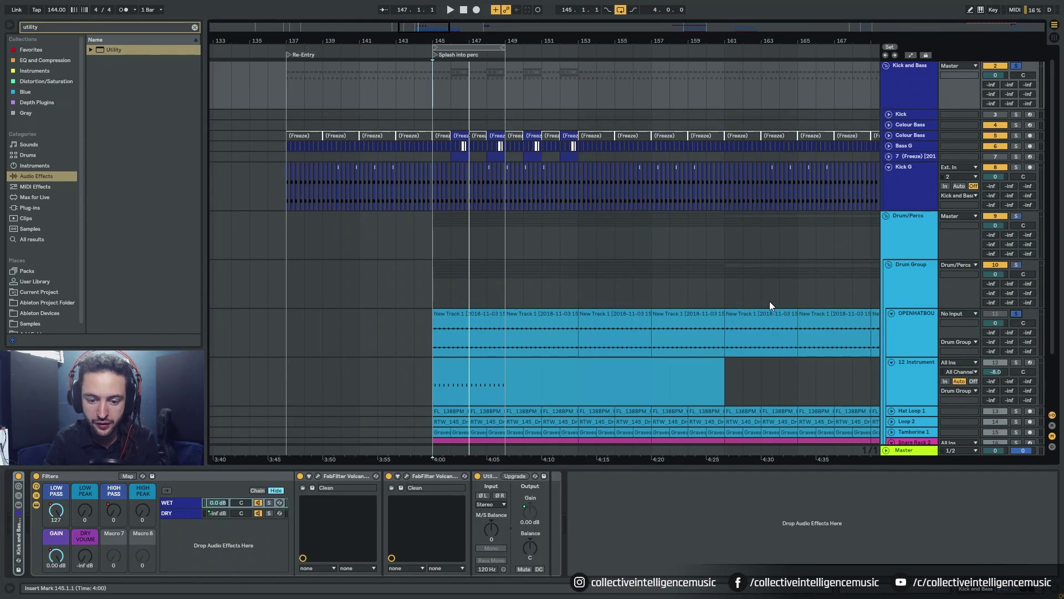
key("space")
key("space")
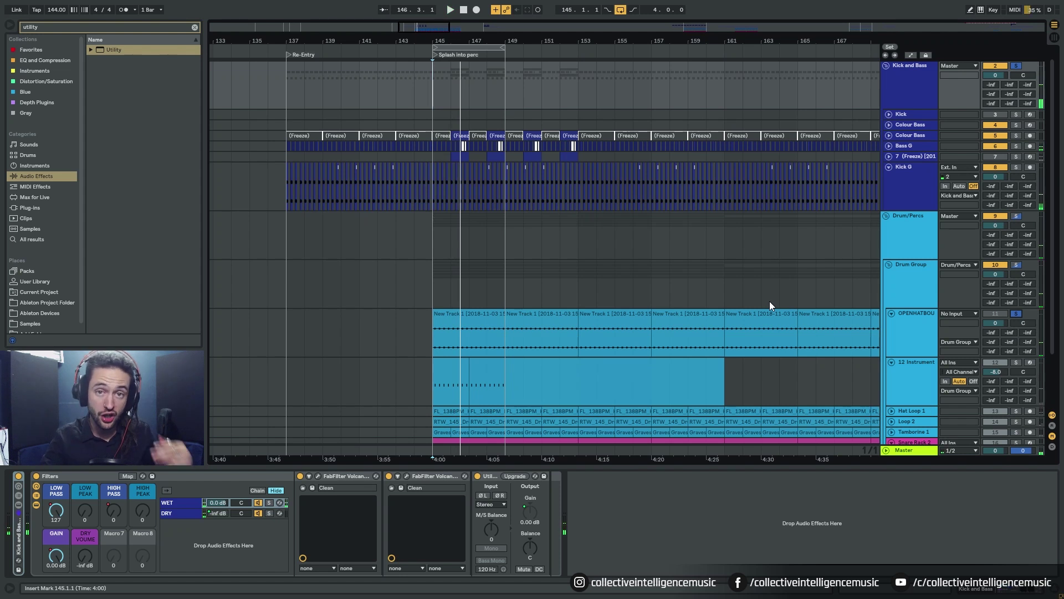
Step: Clear the browser search, delete track 12's Instrument Rack and Utility, and unsolo OPENHATBOU
left_click(195, 27)
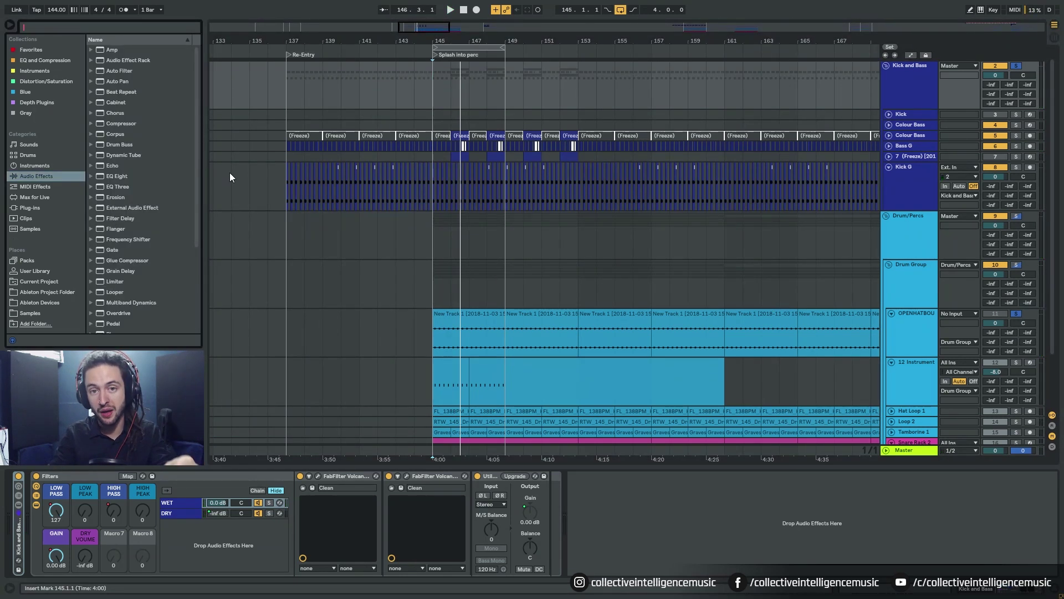
left_click(923, 384)
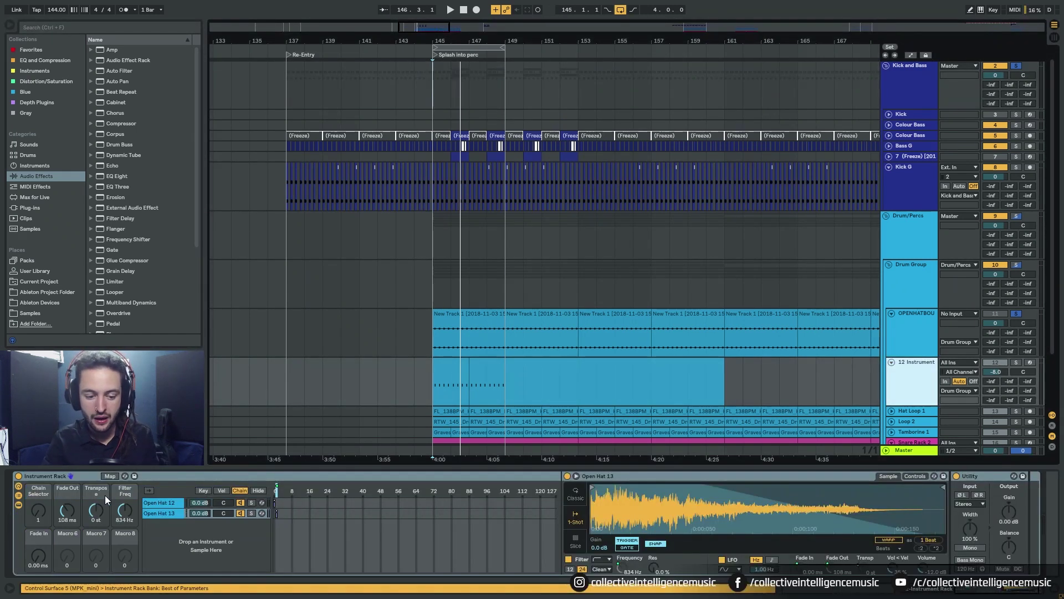
key("ctrl+a")
key("Delete")
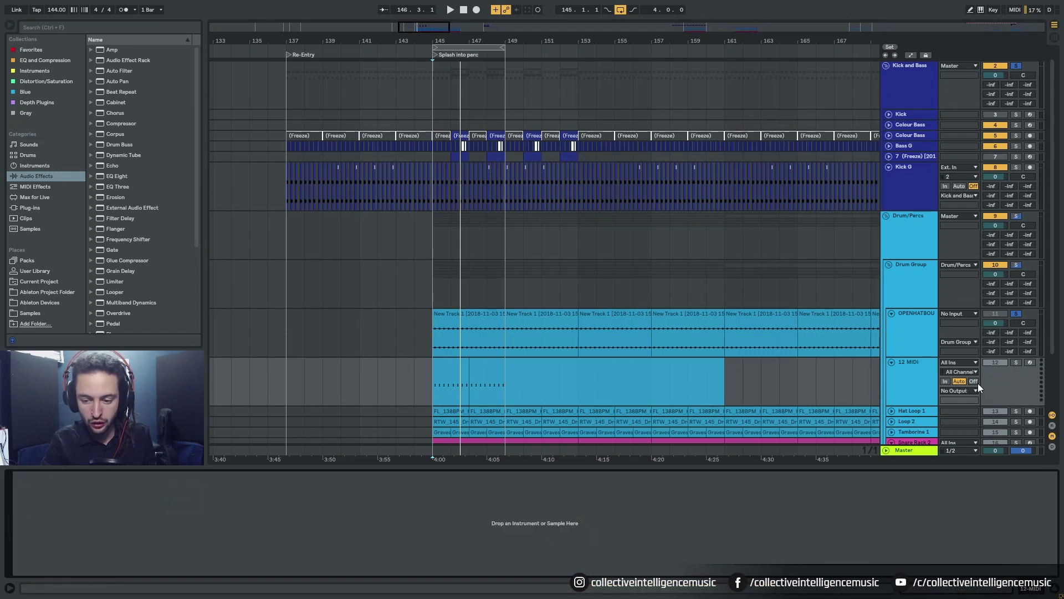
left_click(1016, 315)
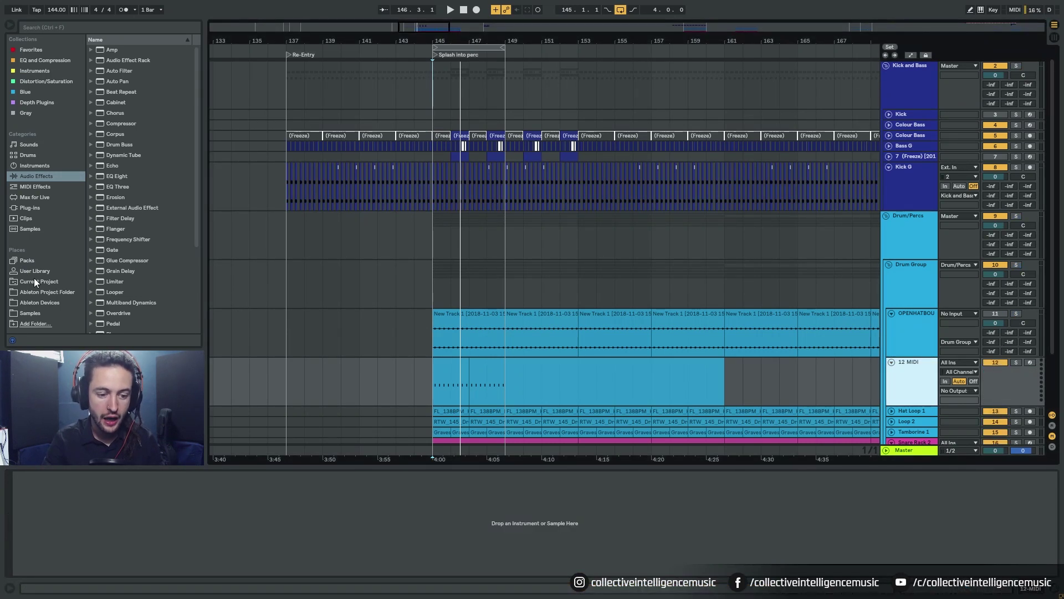
Step: Browse the sample, EQ and Compression, plug-in, MIDI and audio effect categories; select bars 145–149 on track 12
left_click(37, 312)
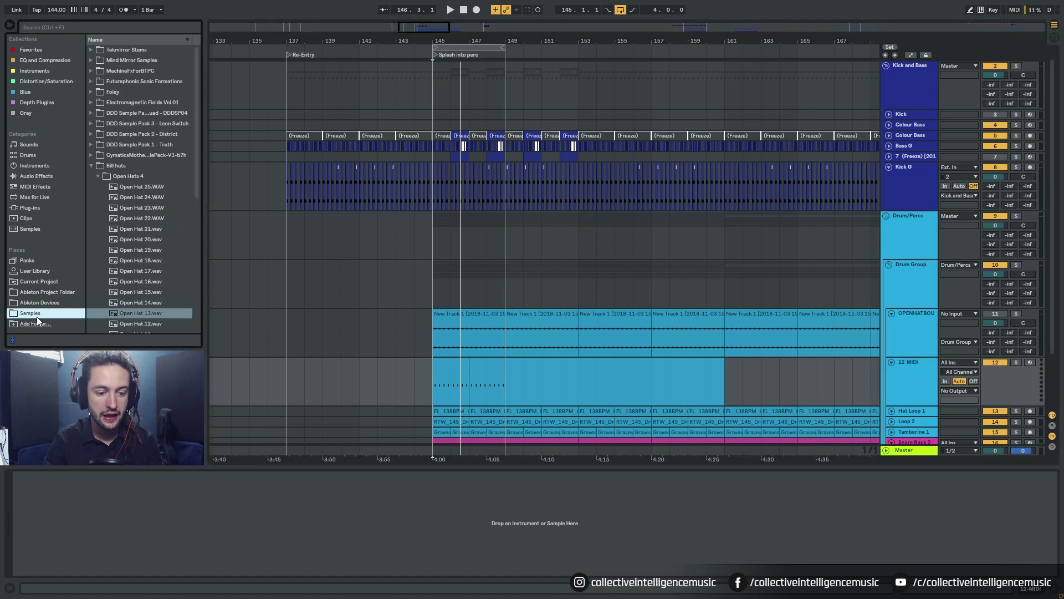
left_click_drag(458, 371, 497, 366)
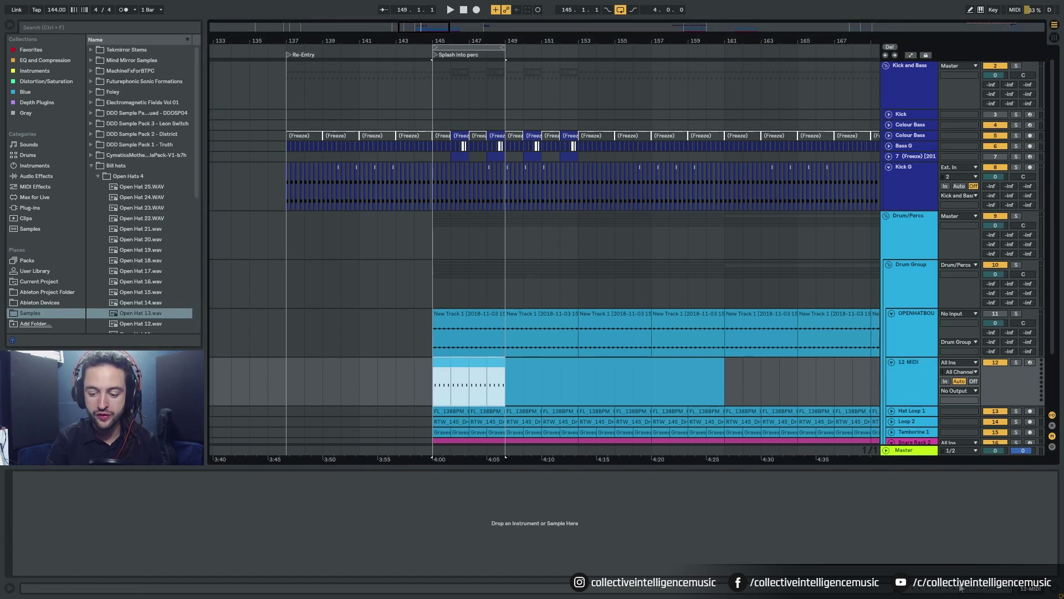
left_click(39, 60)
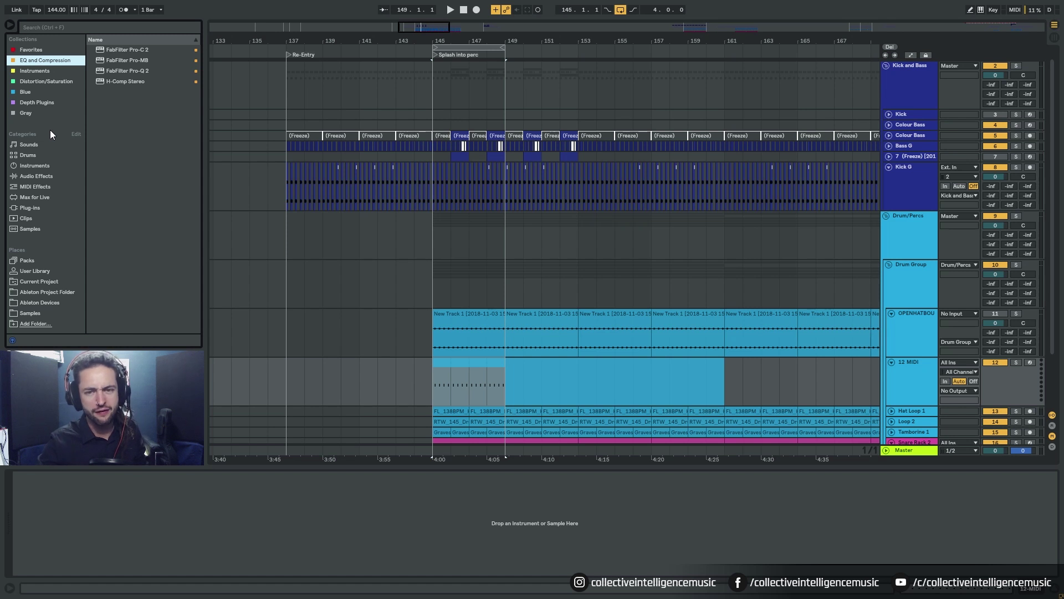
left_click(37, 210)
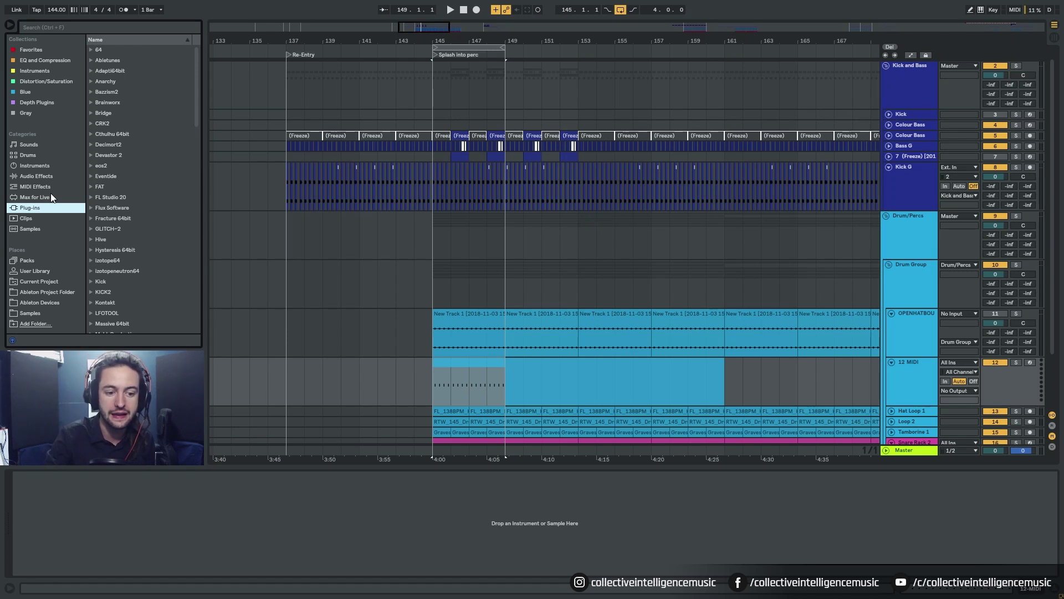
left_click(49, 187)
left_click(52, 177)
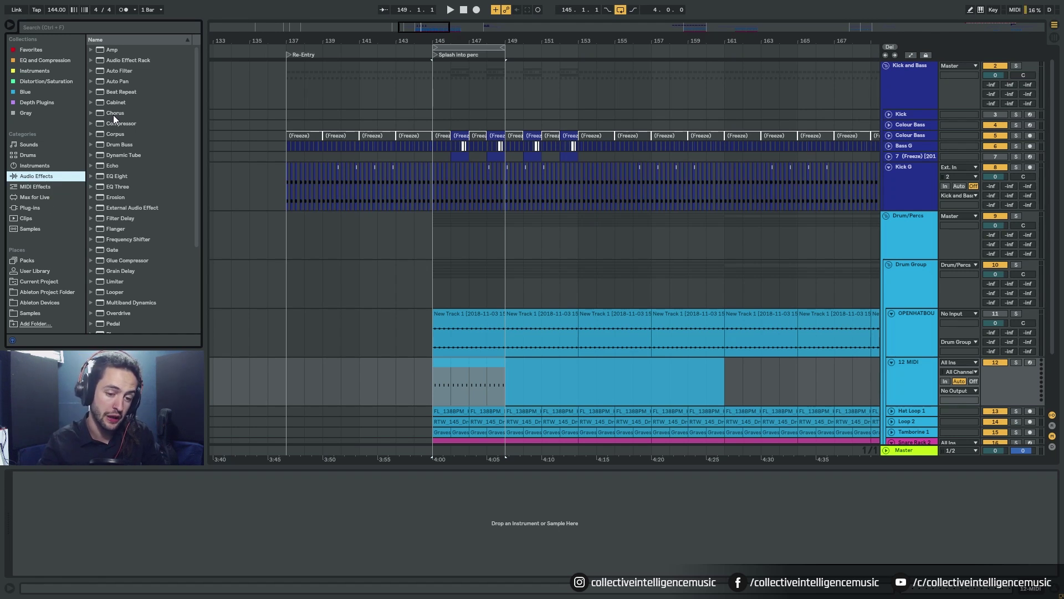
Step: Load a Simpler from the Instruments list onto track 12
left_click(39, 166)
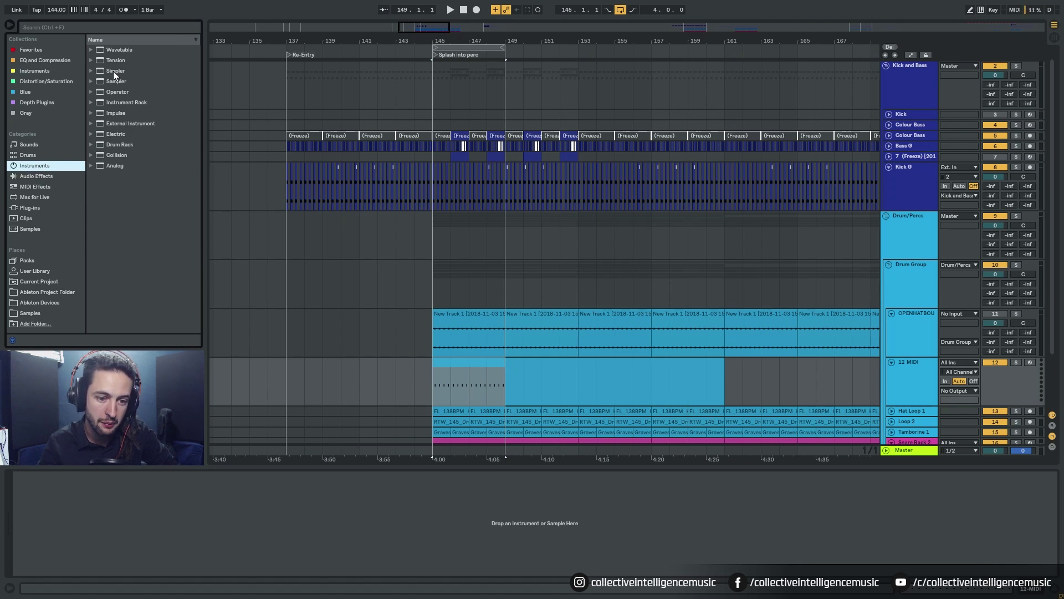
left_click(110, 71)
left_click_drag(490, 381, 503, 395)
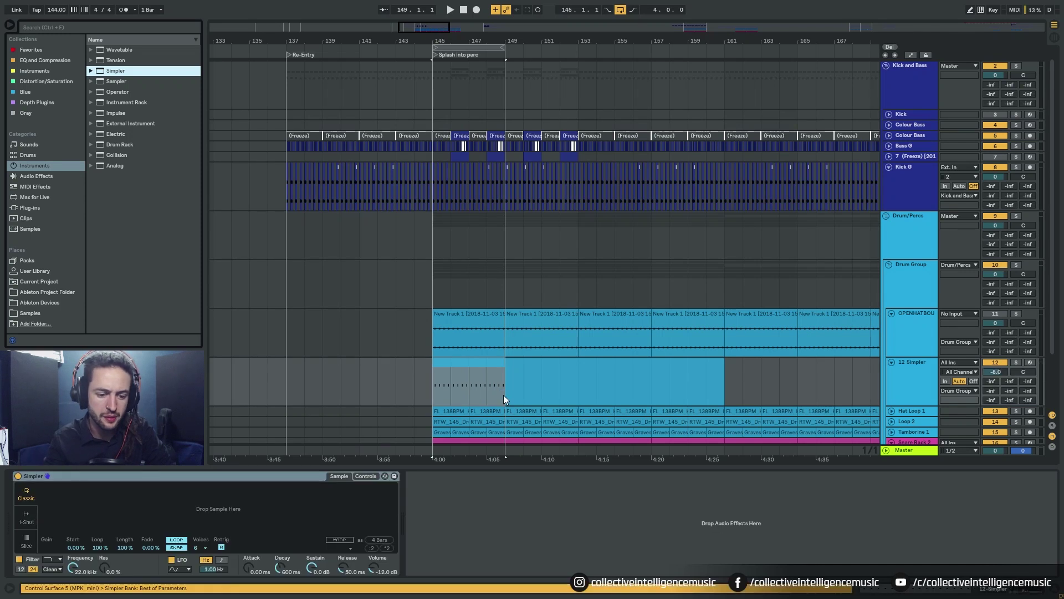
Step: Preview Open Hat 25 and 24 in Bill hats, then load Open Hat 25.WAV into the Simpler
left_click(46, 313)
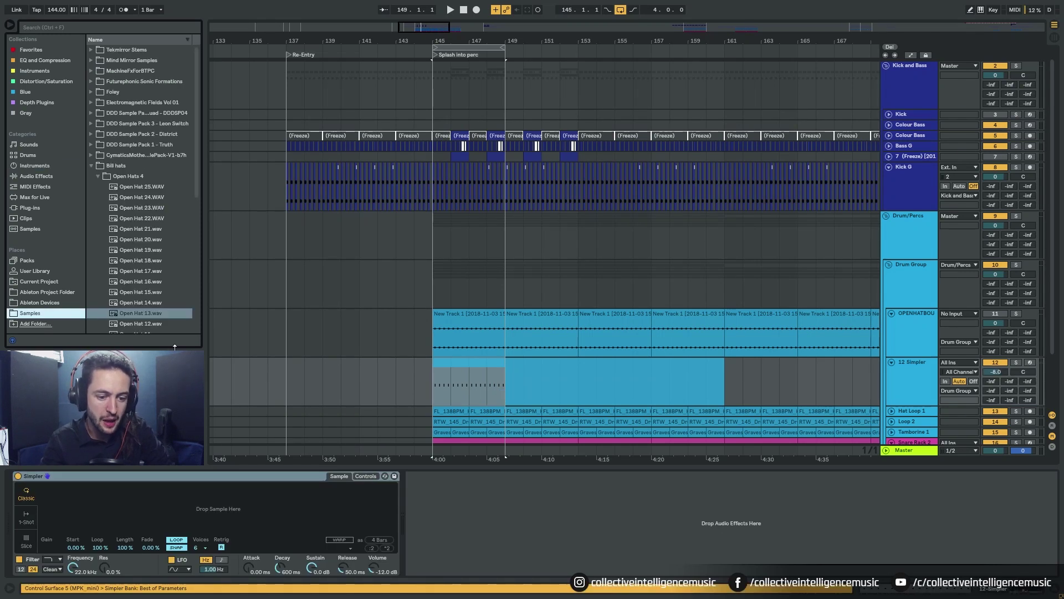
left_click(114, 165)
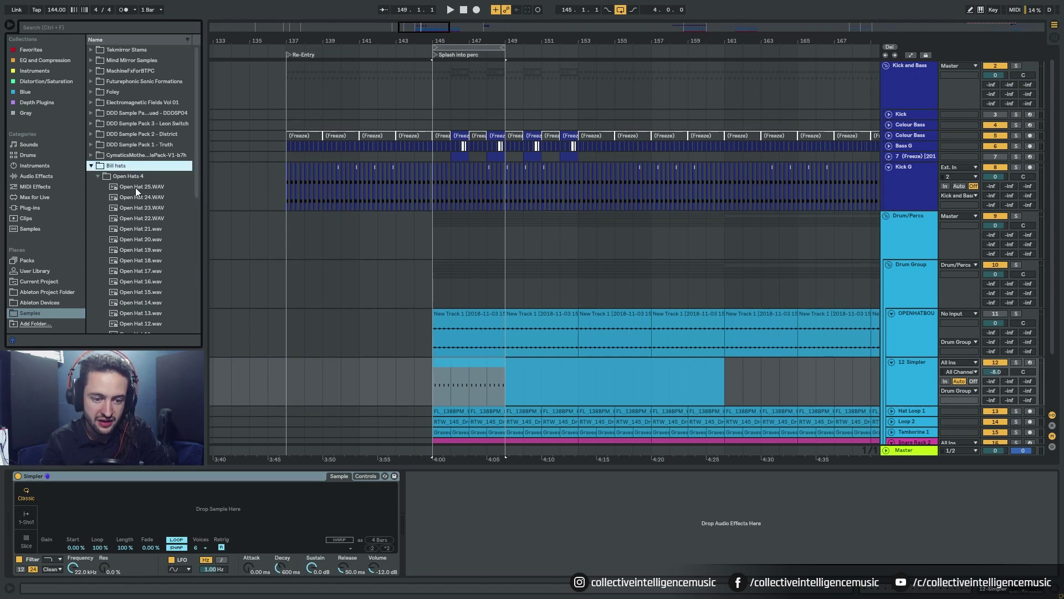
left_click(135, 189)
left_click(135, 198)
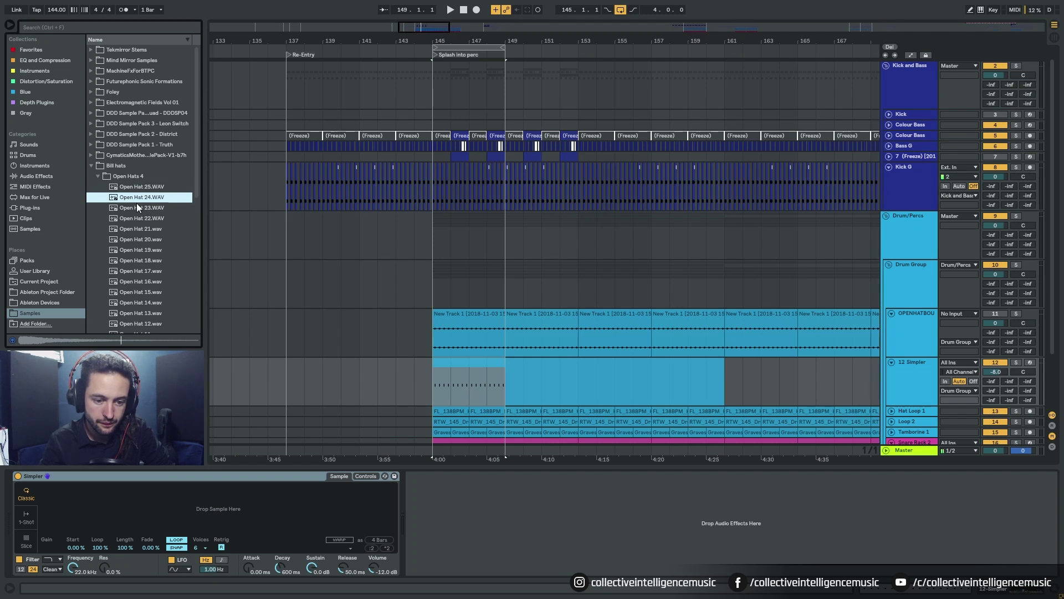
left_click(143, 188)
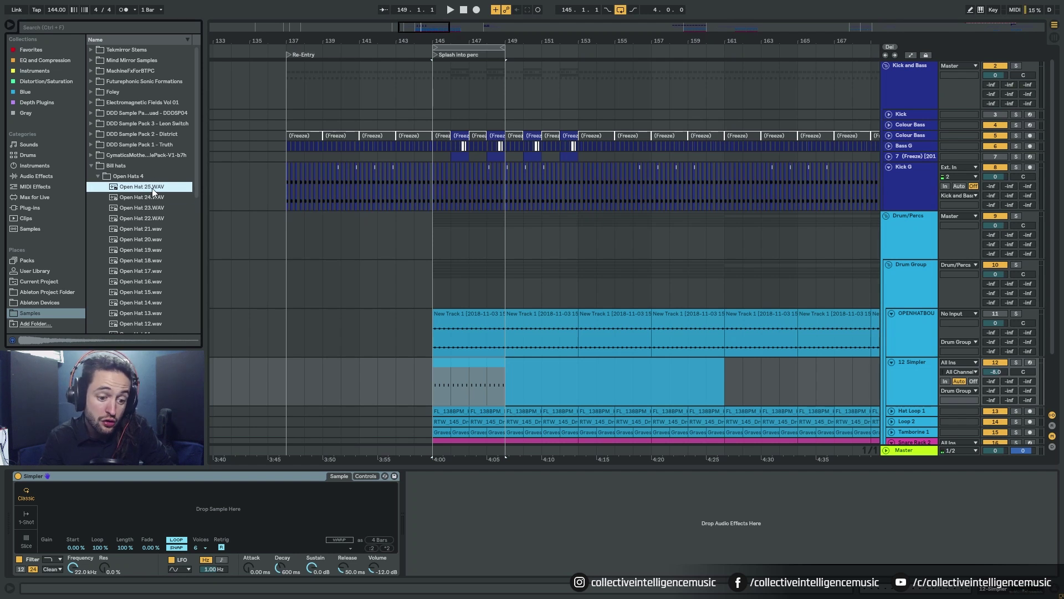
left_click_drag(136, 187, 172, 501)
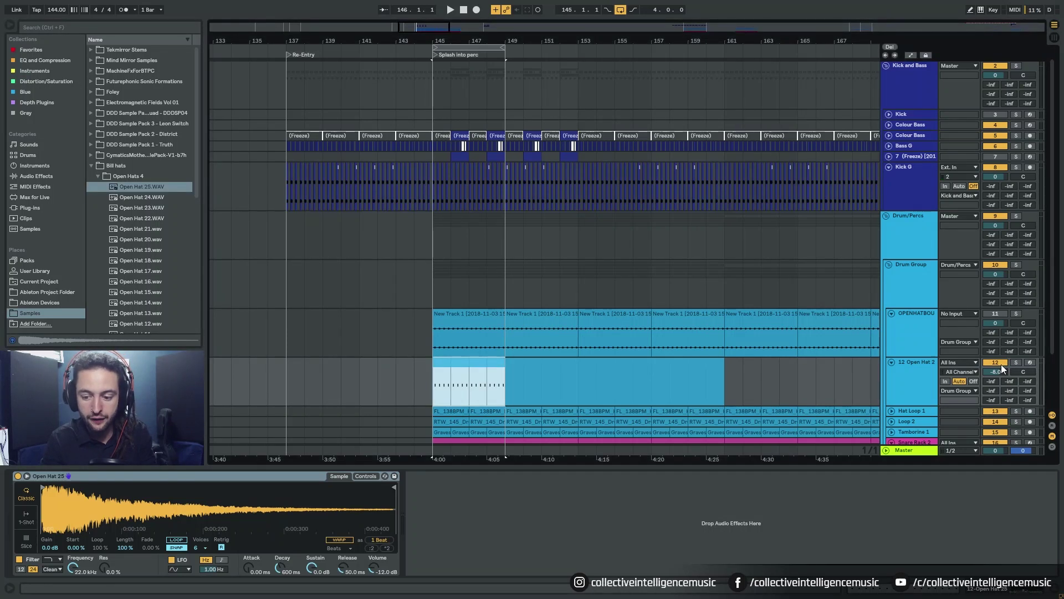
Step: Play the arrangement from bar 145 to hear the new open hat, then reselect track 12 and stop
scroll(996, 377, "down", 3)
left_click(995, 345)
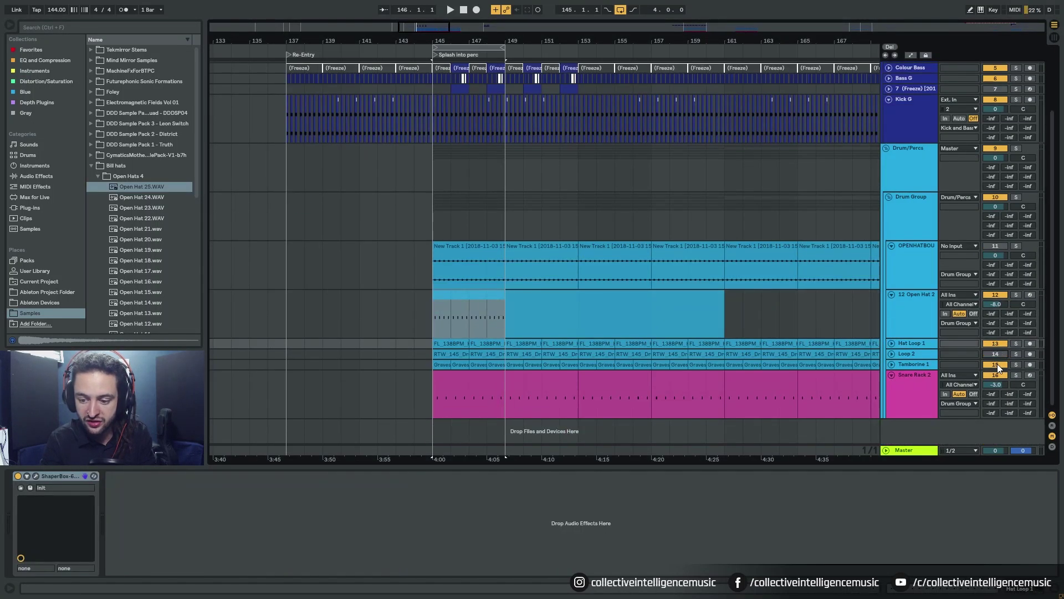
scroll(951, 323, "up", 3)
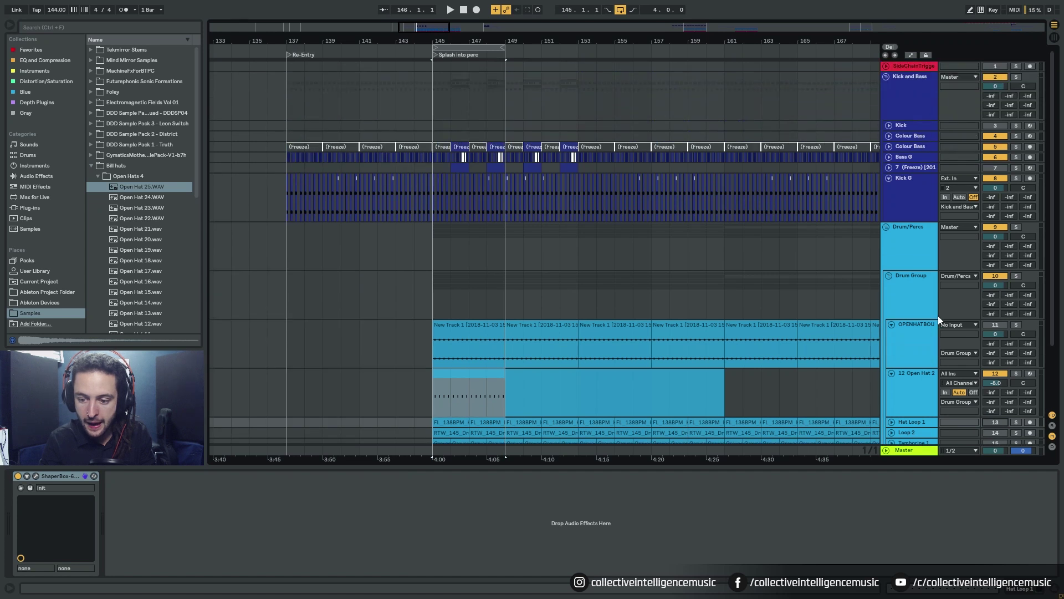
left_click(438, 290)
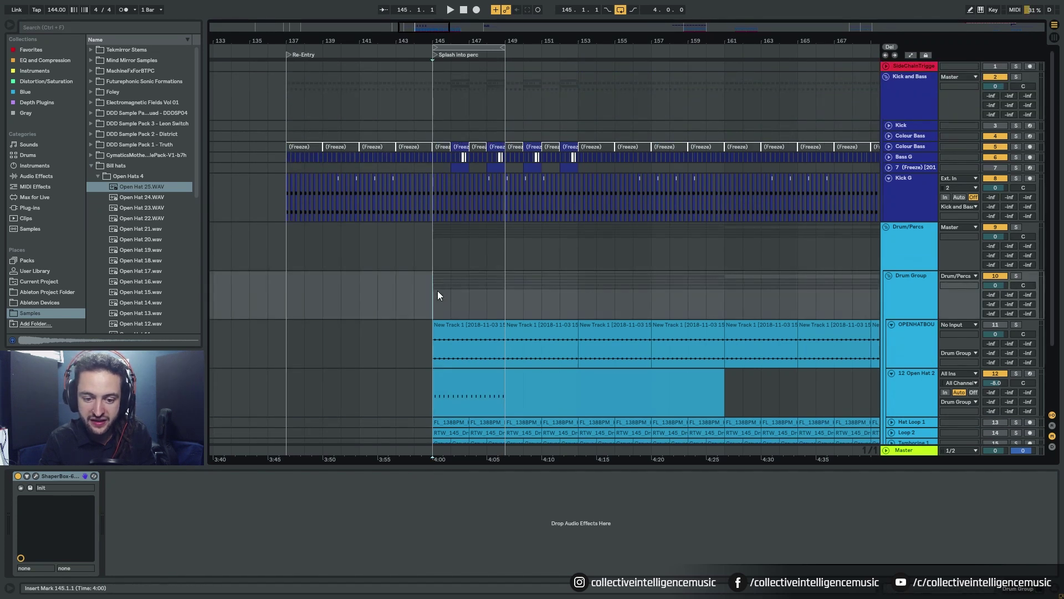
key("space")
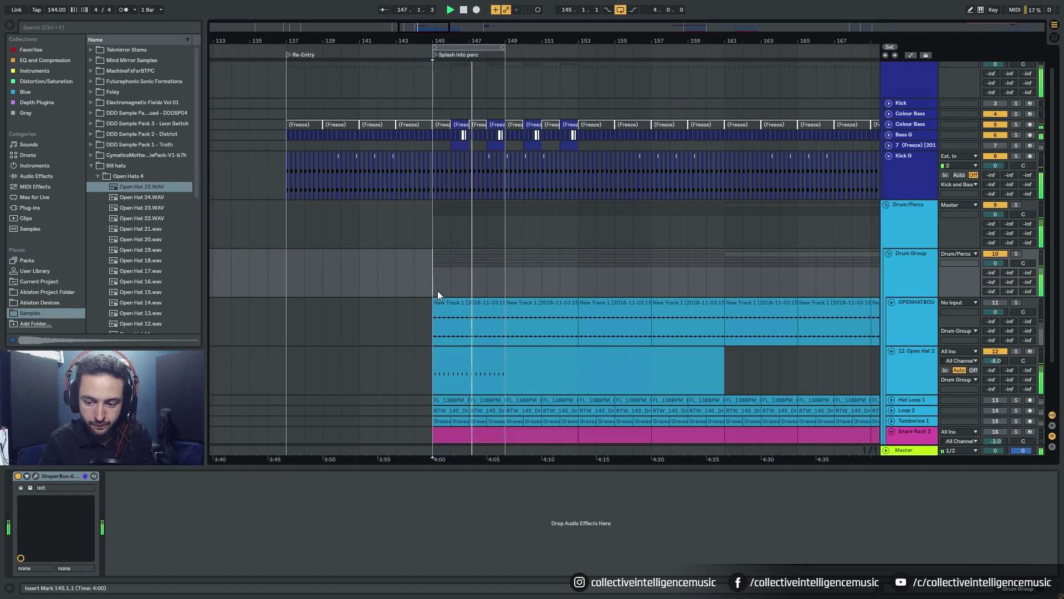
scroll(437, 291, "down", 1)
left_click(909, 370)
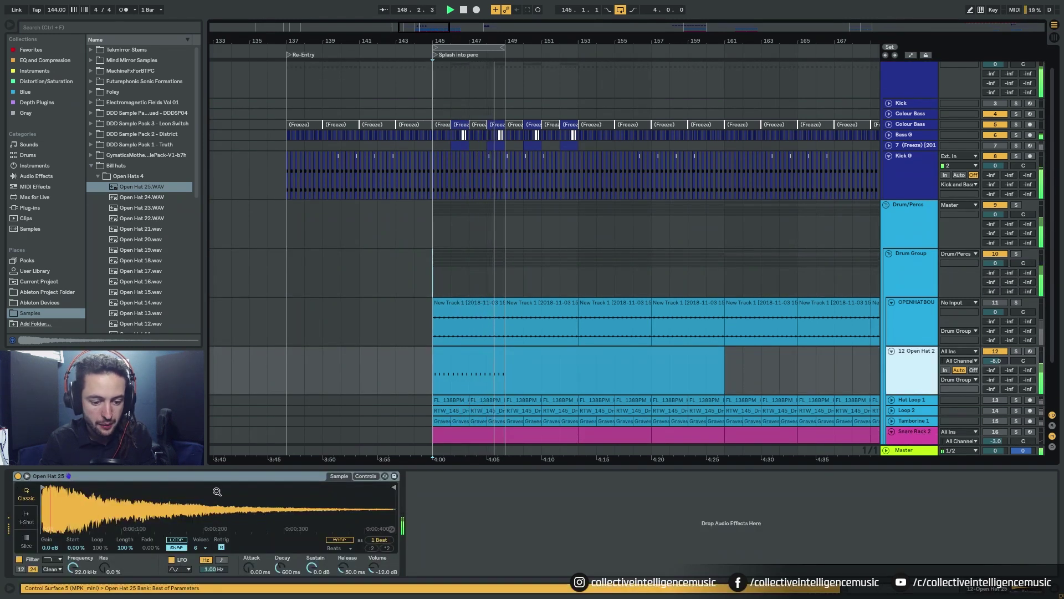
key("space")
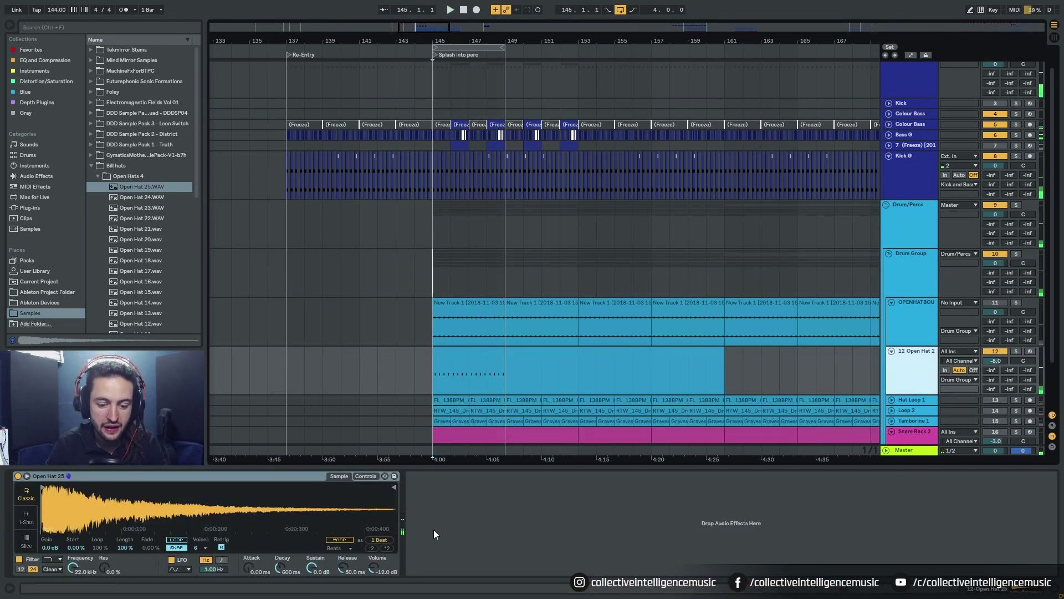
Step: Hot-swap the Simpler sample during playback through Open Hat 20 and 17, settling on Open Hat 14
left_click(390, 529)
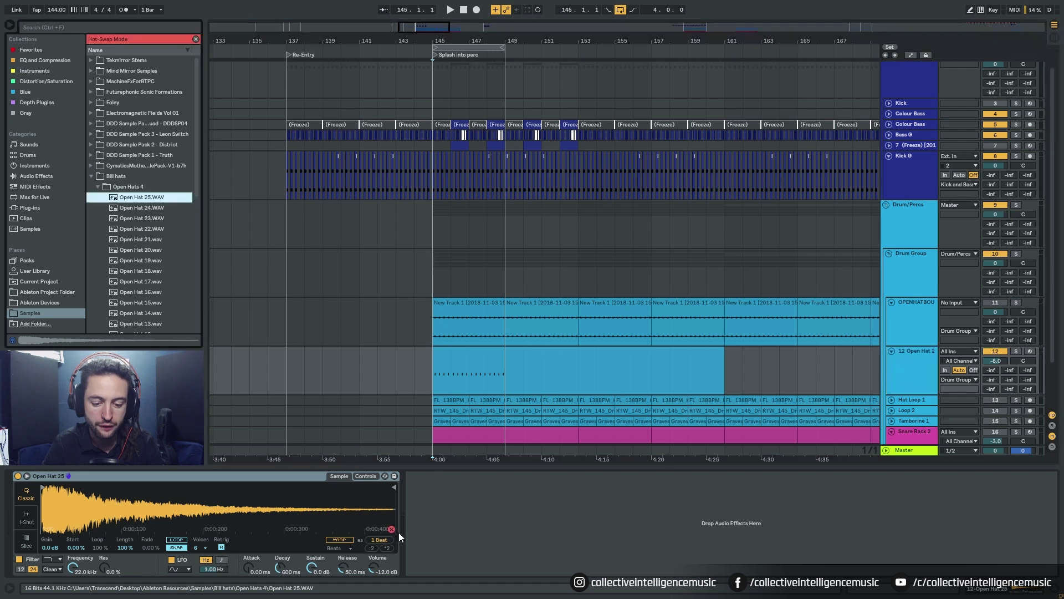
key("space")
double_click(152, 249)
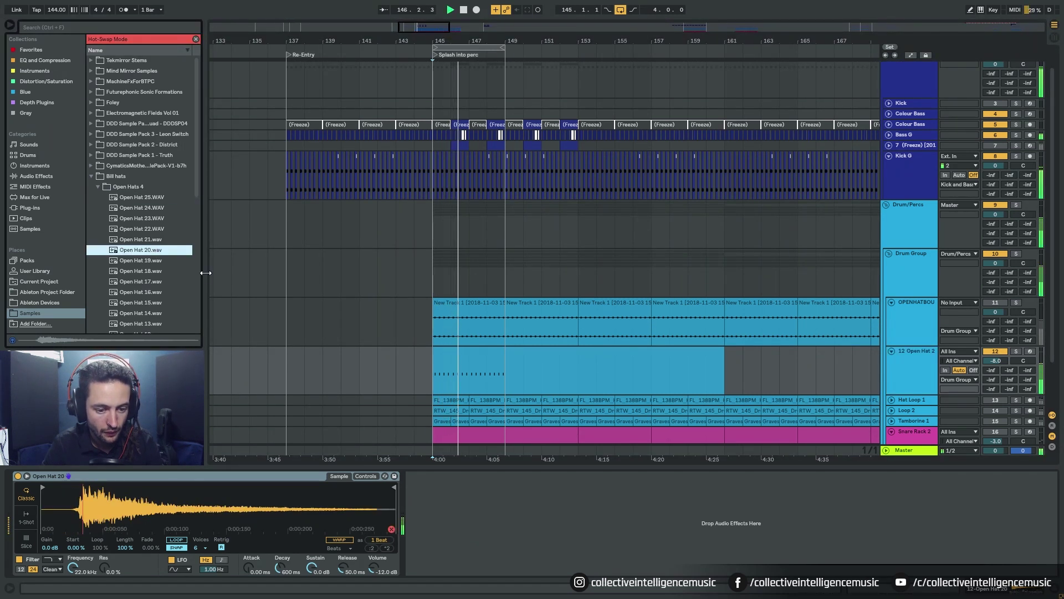
double_click(149, 281)
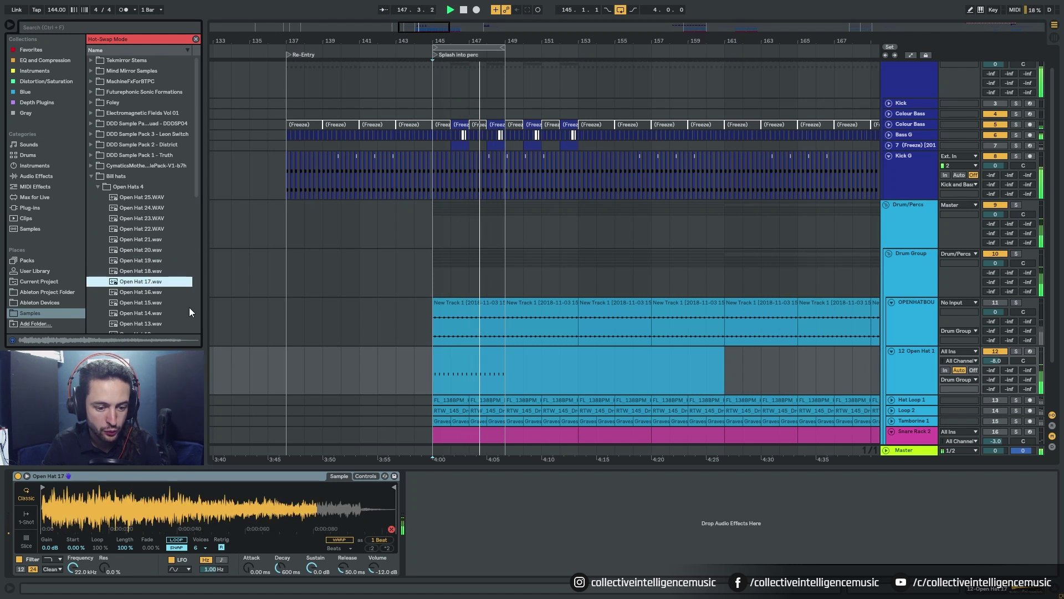
double_click(143, 313)
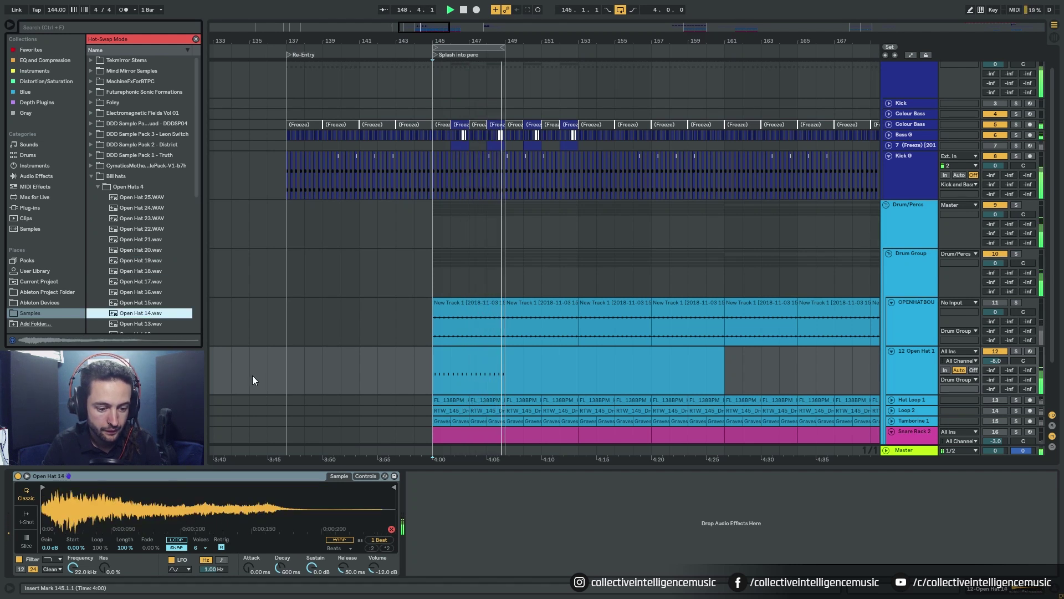
scroll(155, 321, "down", 2)
key("space")
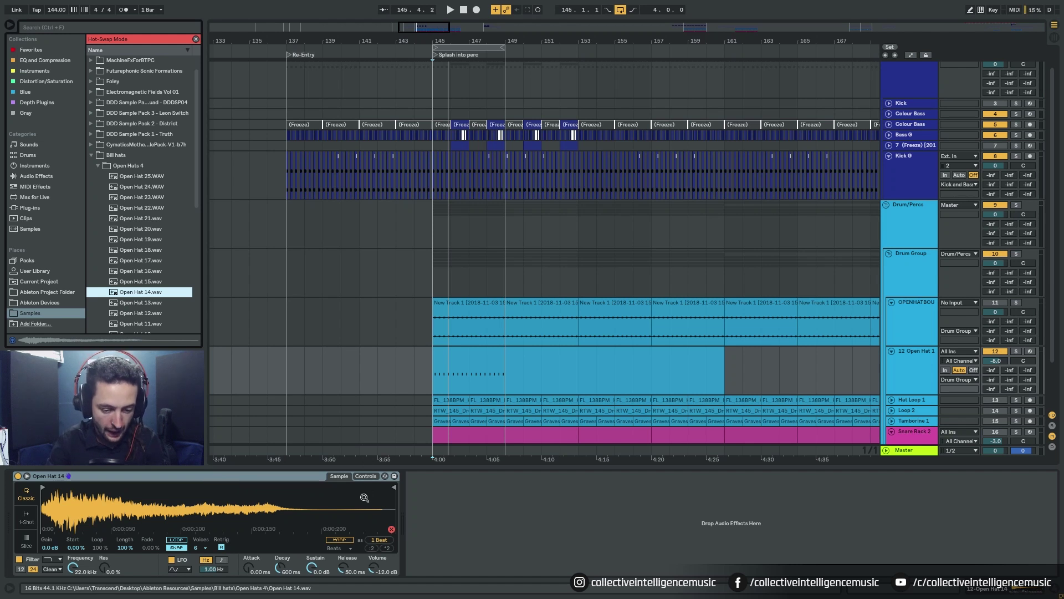
Step: Set the Simpler to 1-Shot and group it into an Instrument Rack
left_click(26, 517)
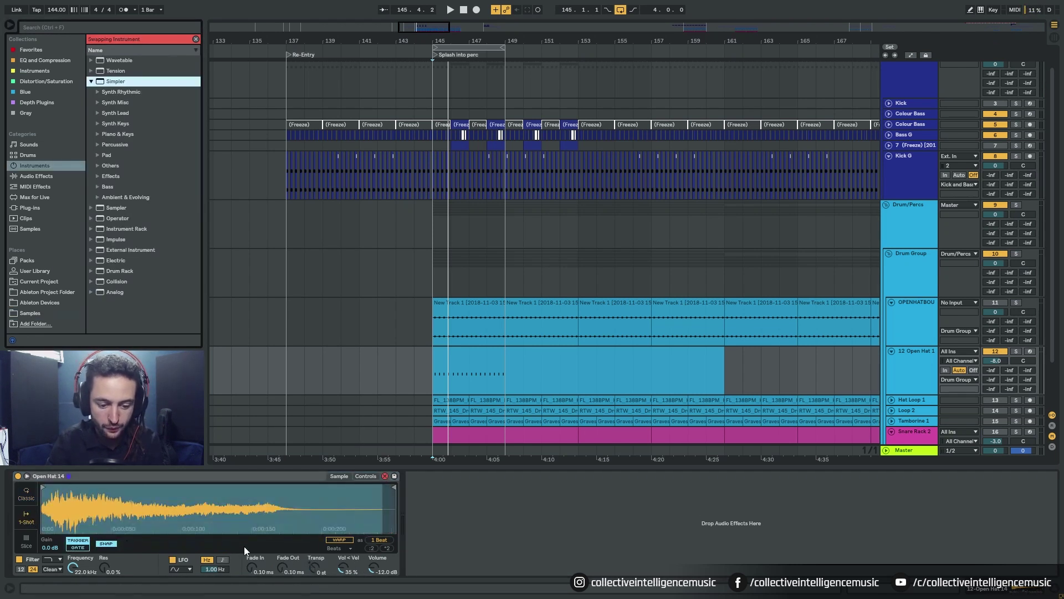
left_click(93, 478)
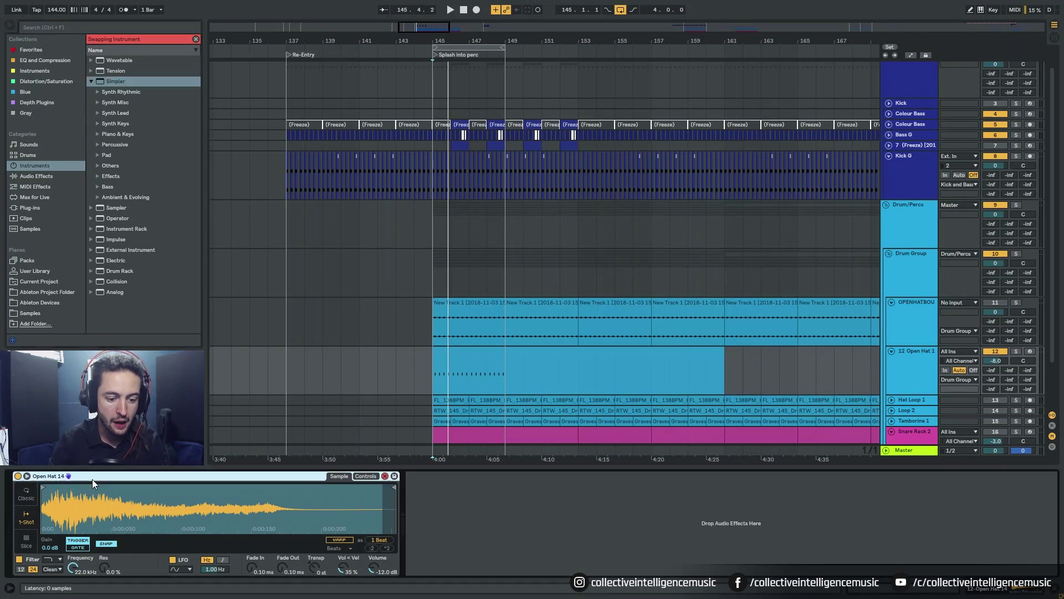
right_click(93, 478)
left_click(111, 365)
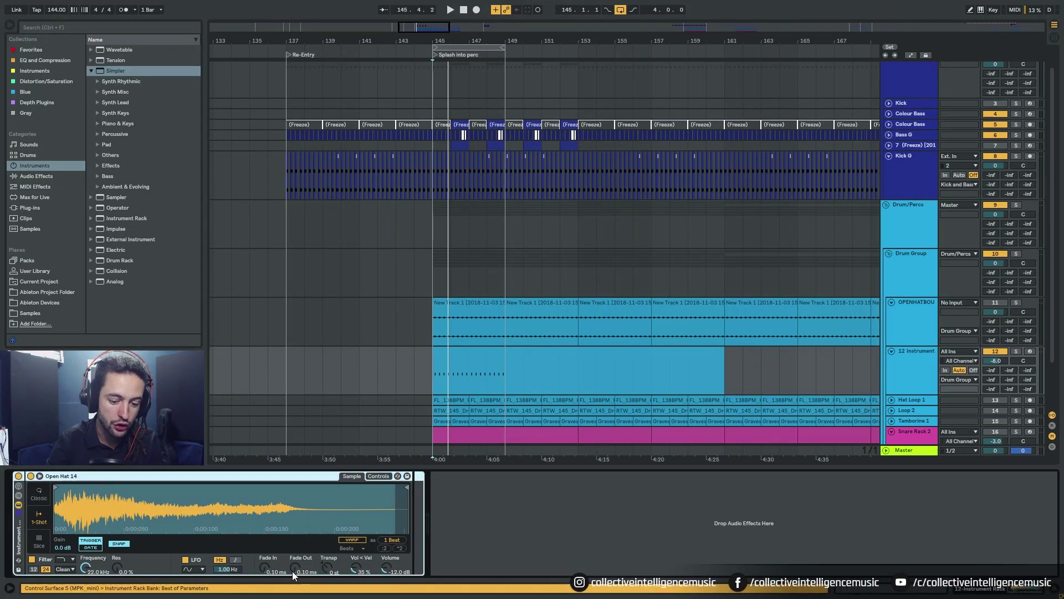
Step: Map the Simpler's Fade Out to Macro 2, raise it to 256 ms, and play to hear it
left_click(19, 486)
left_click(18, 495)
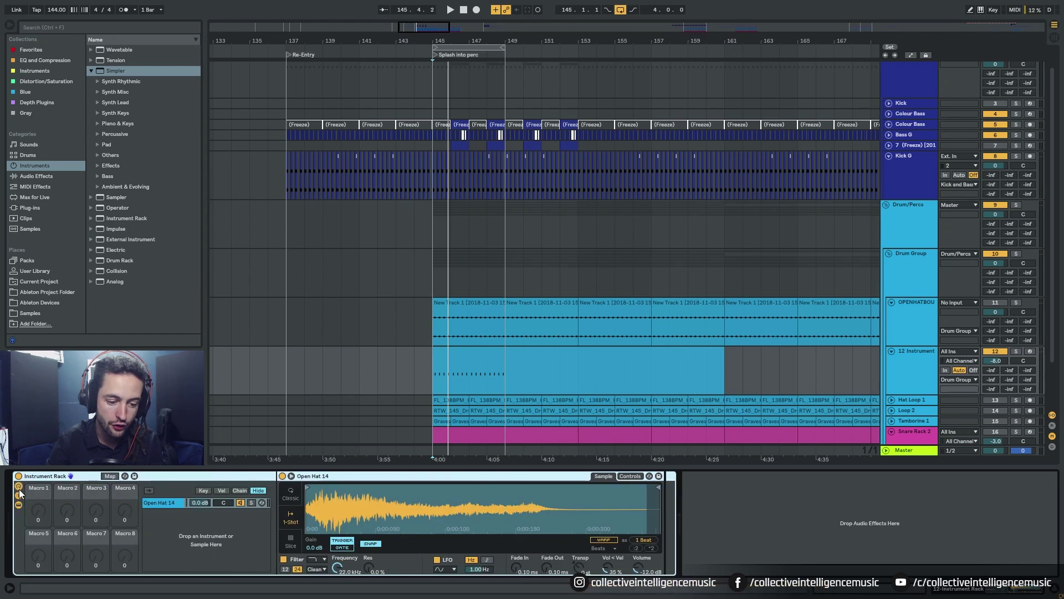
right_click(548, 568)
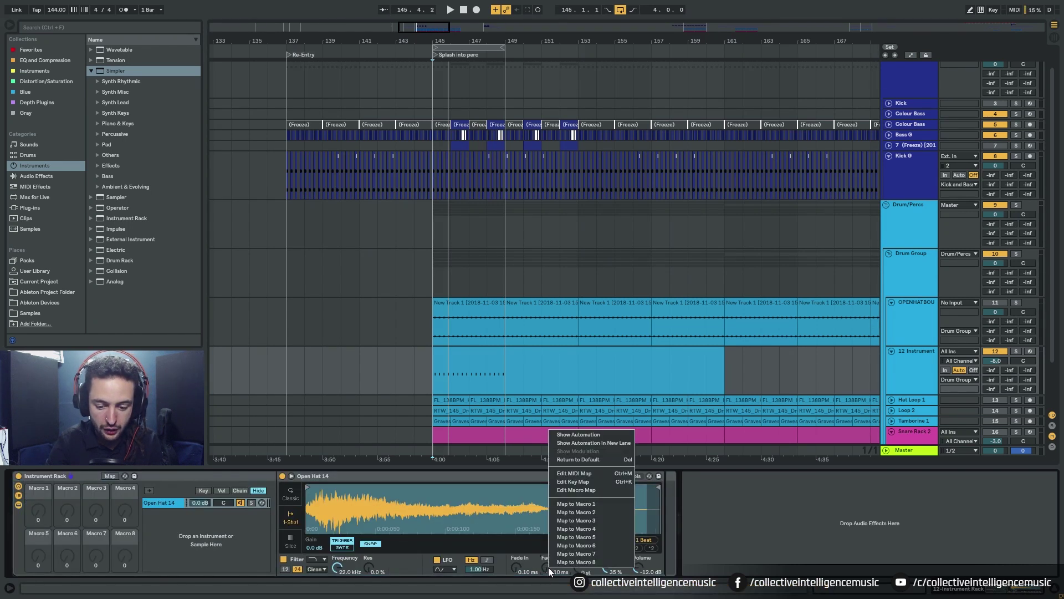
left_click(579, 512)
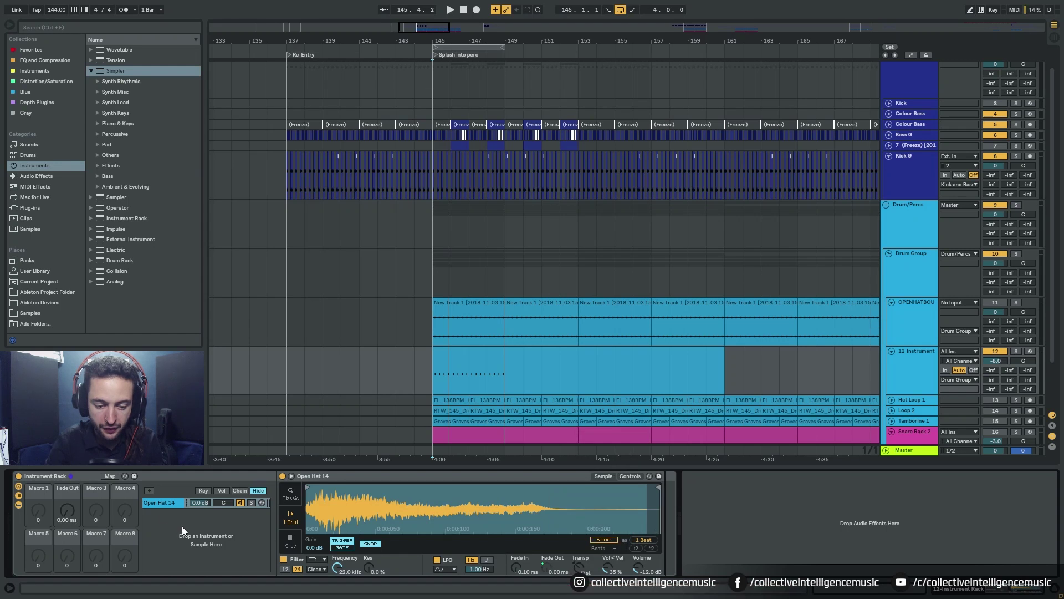
left_click_drag(71, 512, 71, 477)
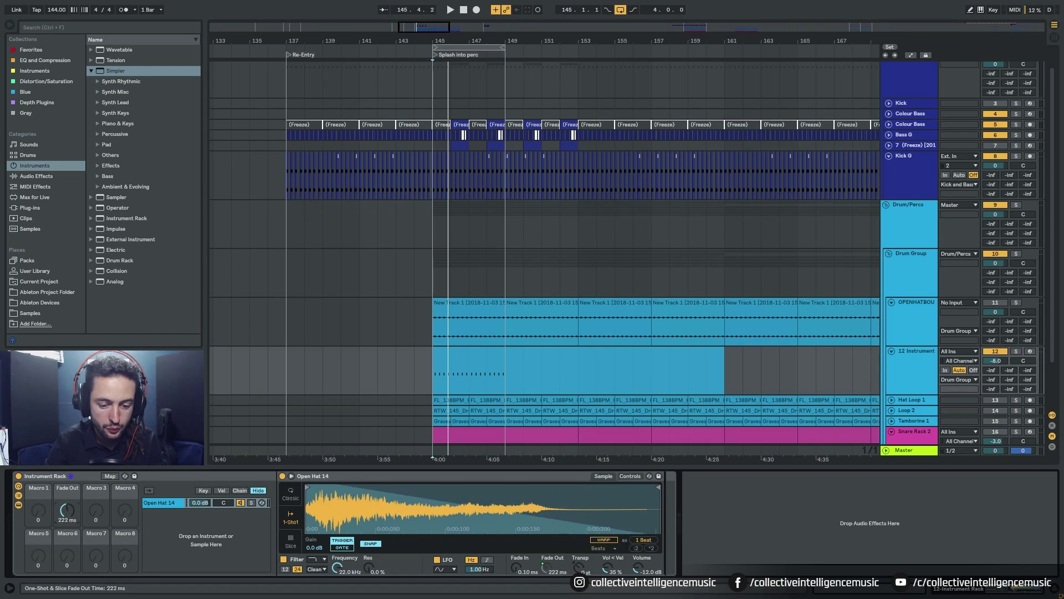
key("space")
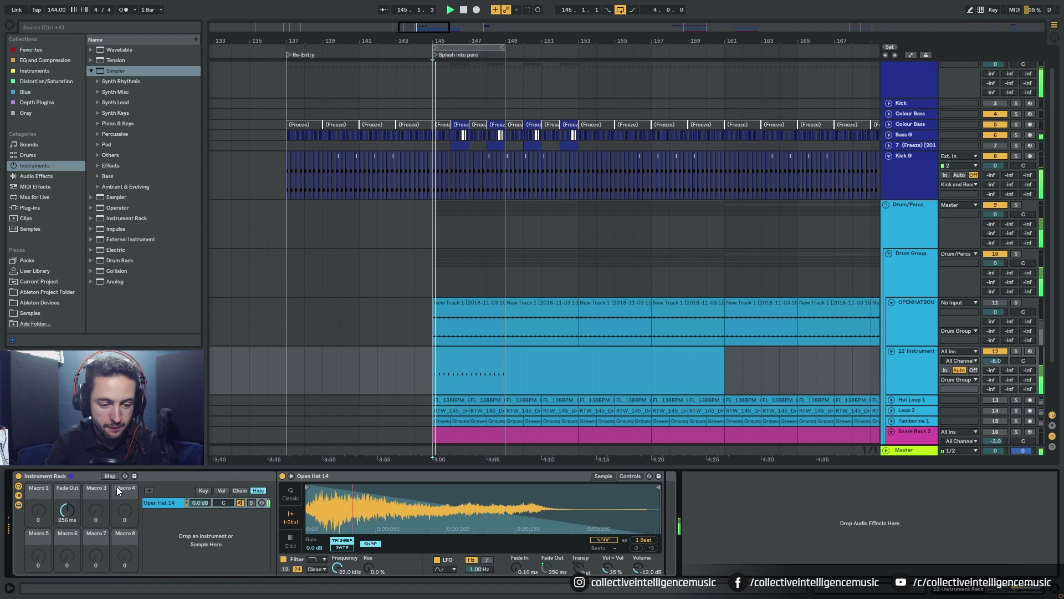
left_click(657, 529)
Step: Hot-swap the hat sample through Open Hat 11, 10 and 7, shortening the fade-out slightly
key("Down")
key("Down")
key("Down")
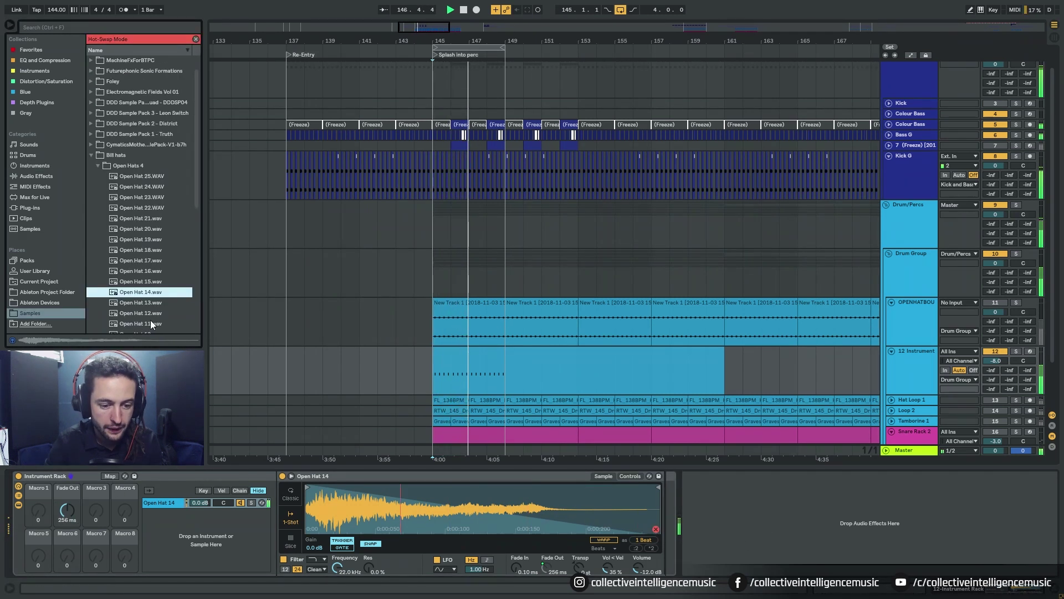
key("Return")
key("Down")
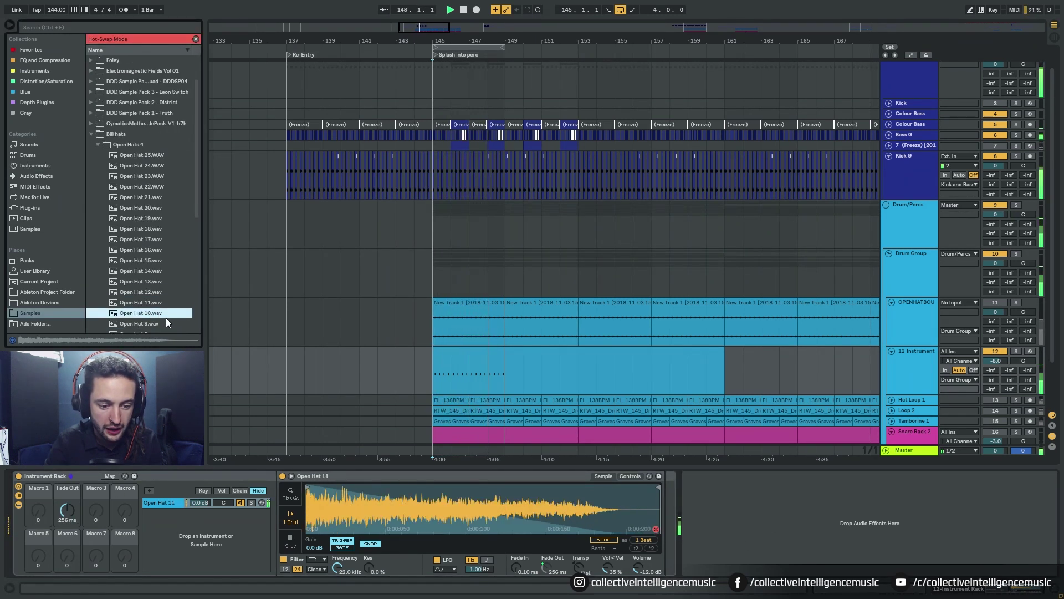
key("Return")
key("Down")
key("Down")
key("Down")
key("Return")
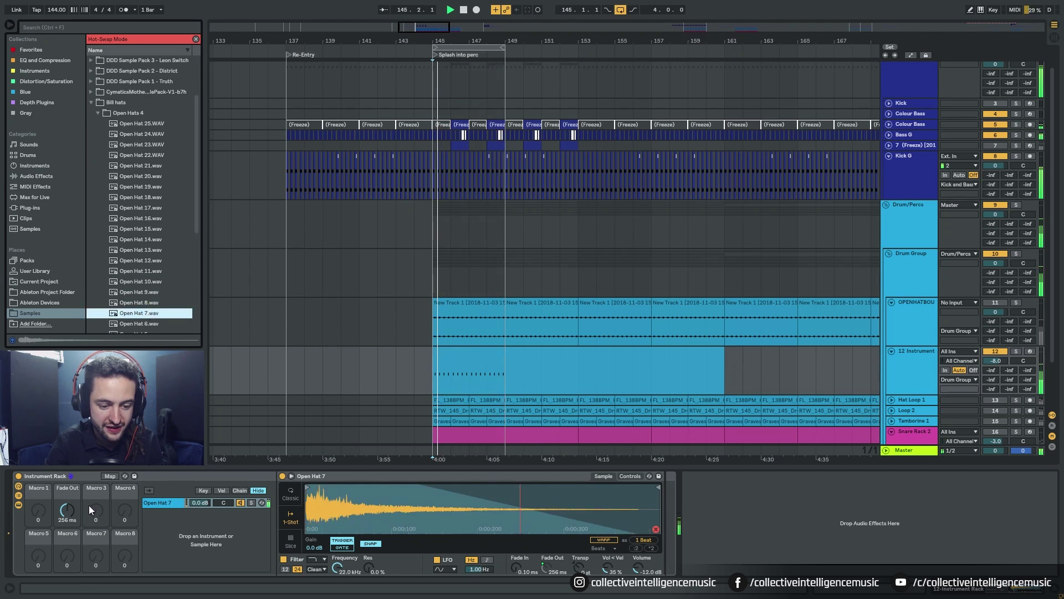
mouse_move(66, 510)
left_mouse_down()
mouse_move(67, 532)
mouse_move(68, 500)
left_mouse_up()
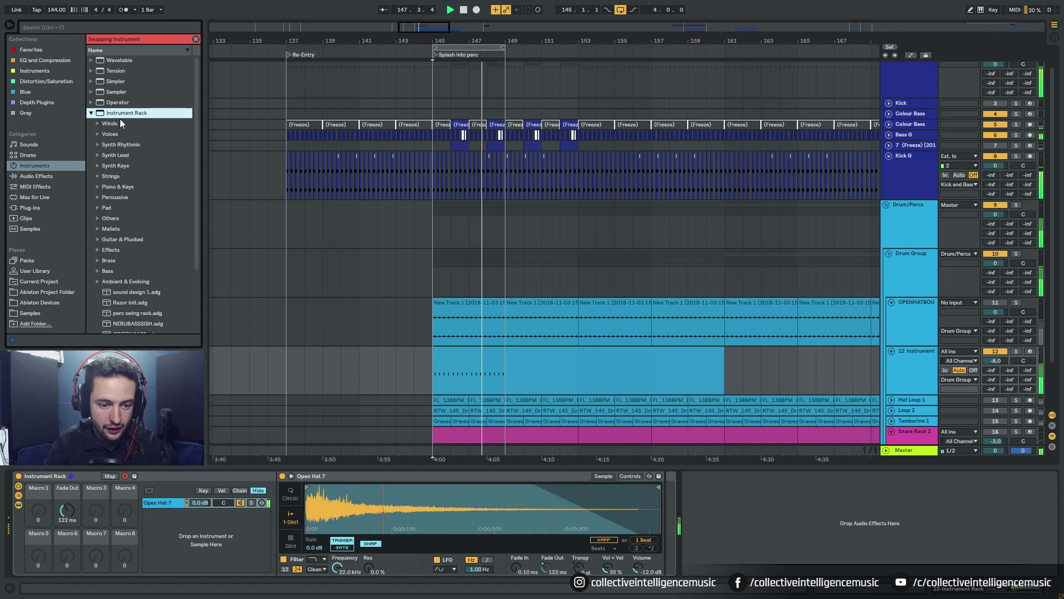
Step: Load Open Hat 4.wav from Open Hats 4, stop playback, and delete the device from track 12
scroll(122, 271, "down", 2)
left_click(36, 314)
left_click(140, 302)
key("Return")
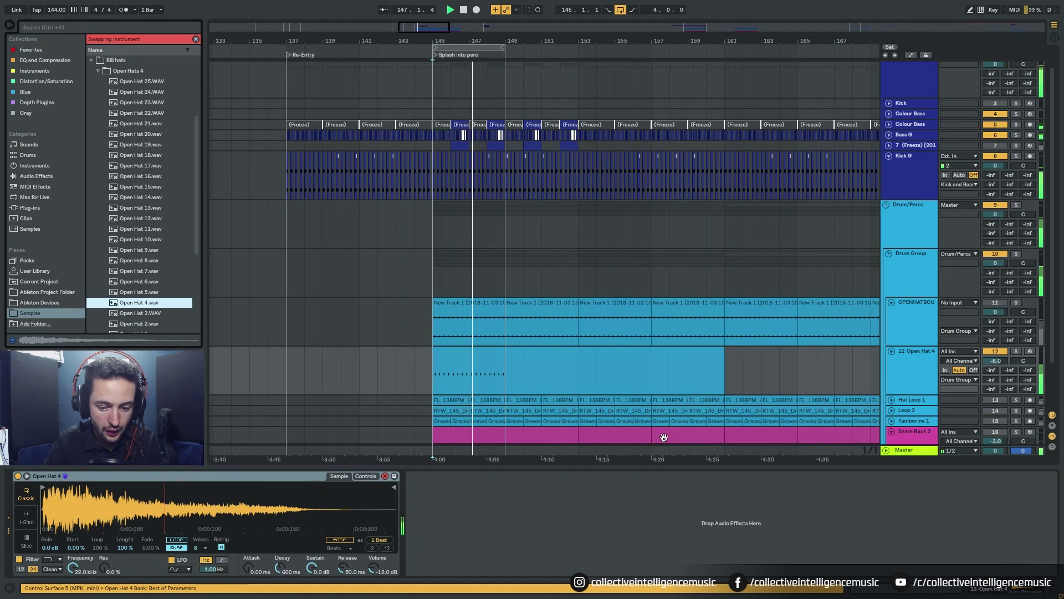
left_click_drag(507, 366, 438, 369)
key("space")
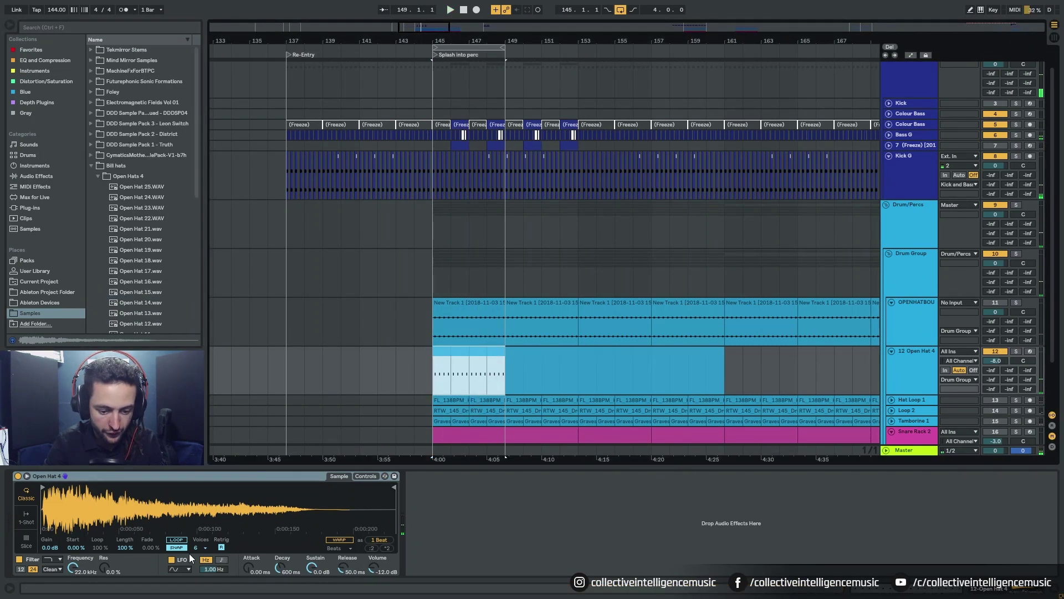
left_click(414, 547)
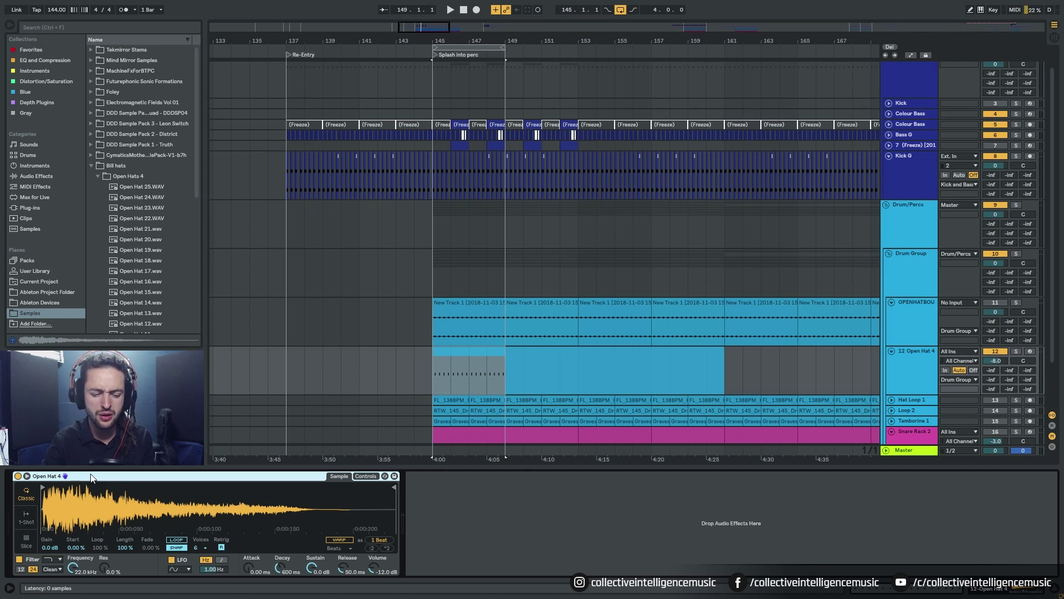
key("Delete")
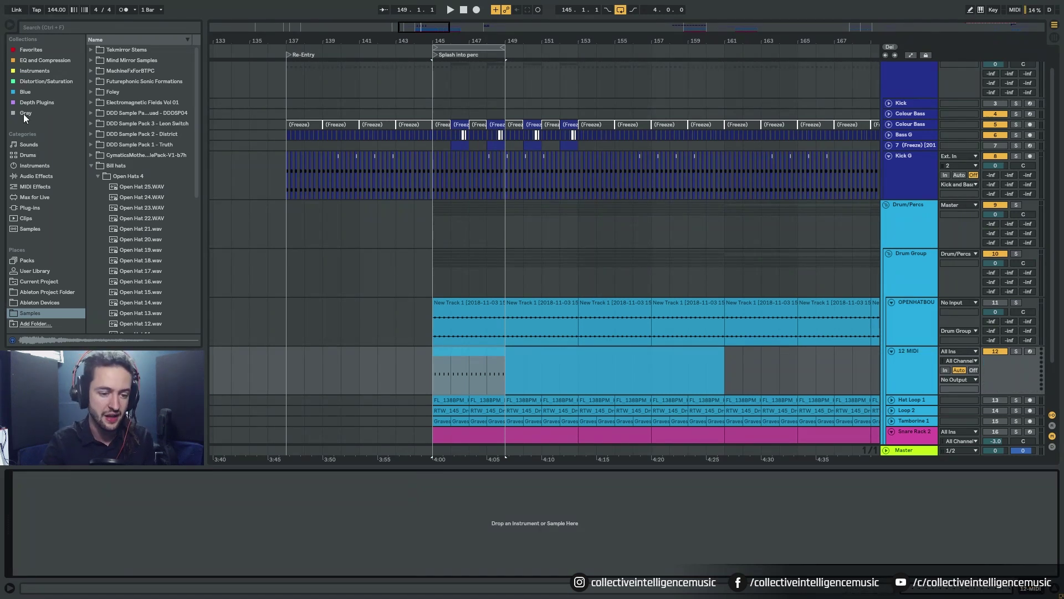
Step: Load a new Simpler from the browser's Instruments onto track 12 and switch it to 1-Shot
left_click(26, 165)
left_click(91, 103)
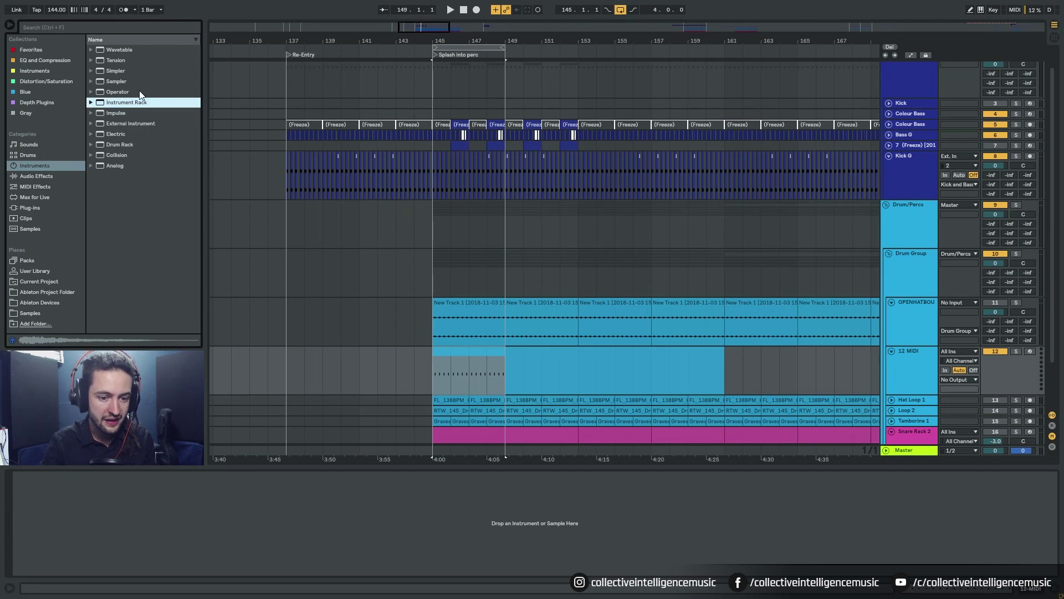
left_click(116, 71)
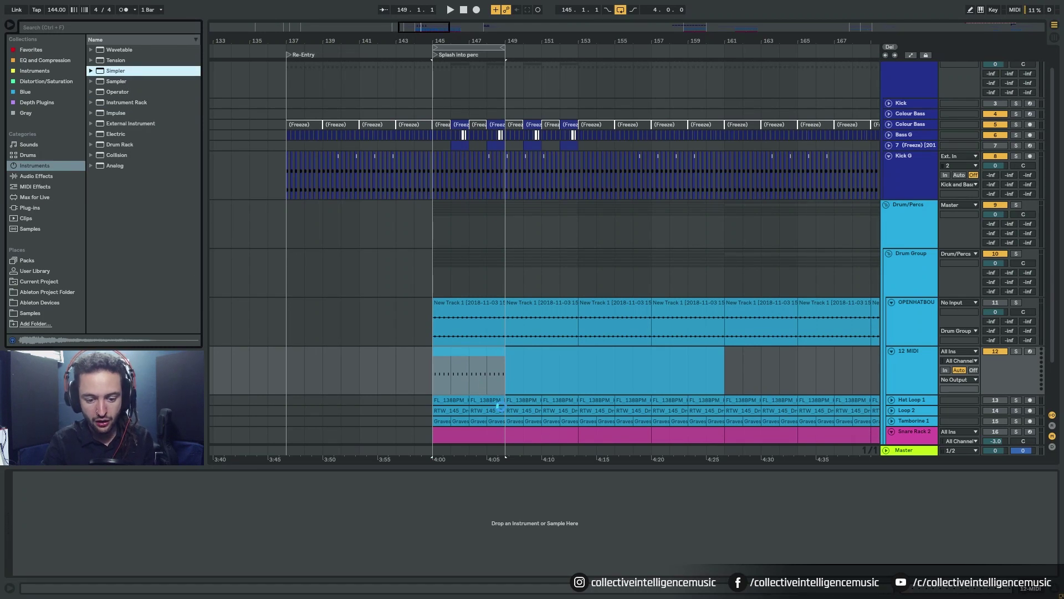
key("Return")
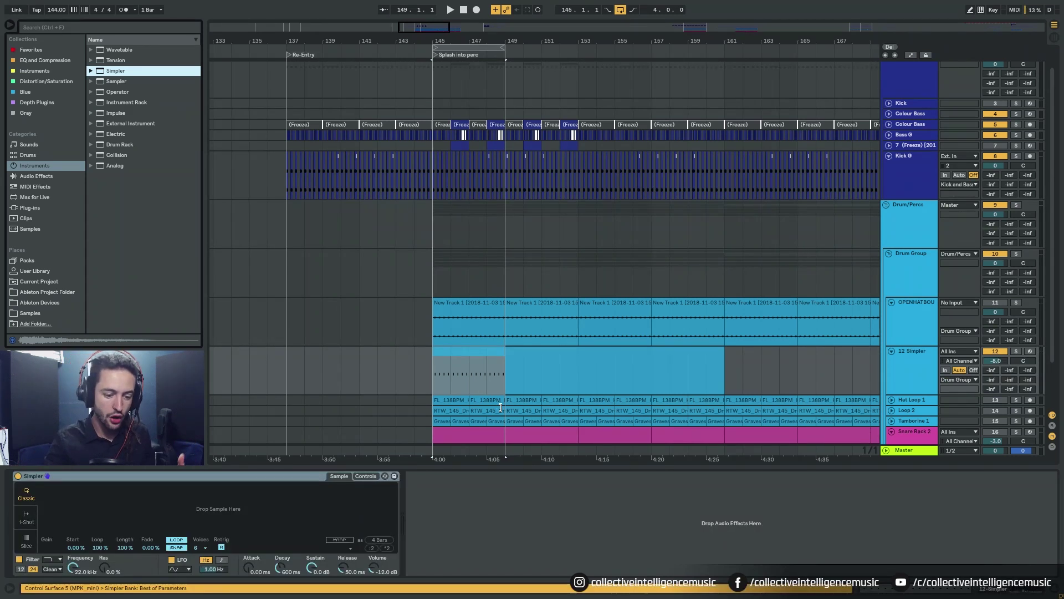
left_click(28, 516)
Step: Group the empty Simpler into an Instrument Rack with its chain list and eight macros visible
right_click(77, 481)
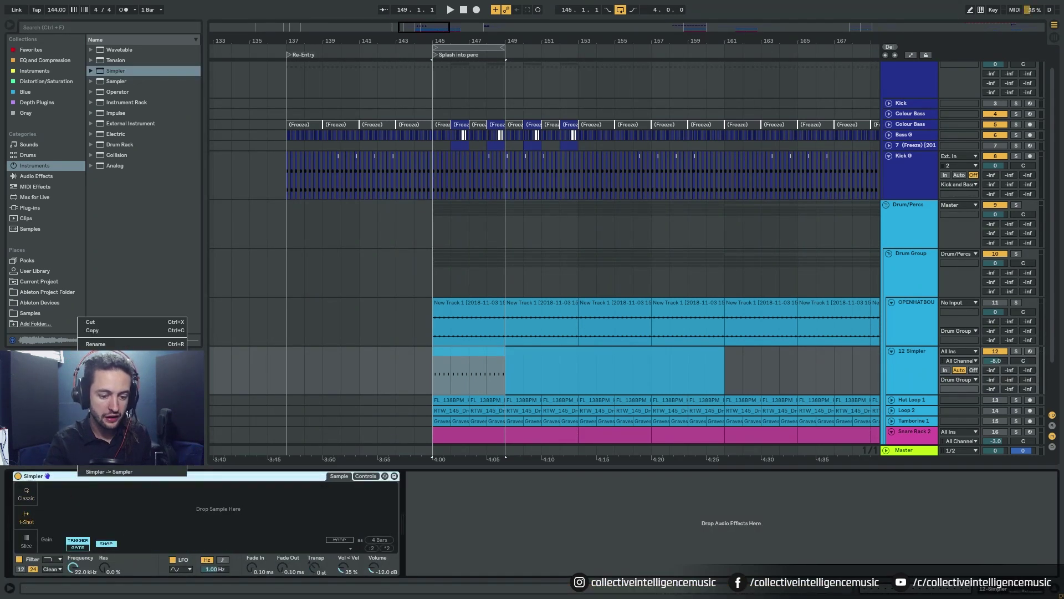
left_click(111, 368)
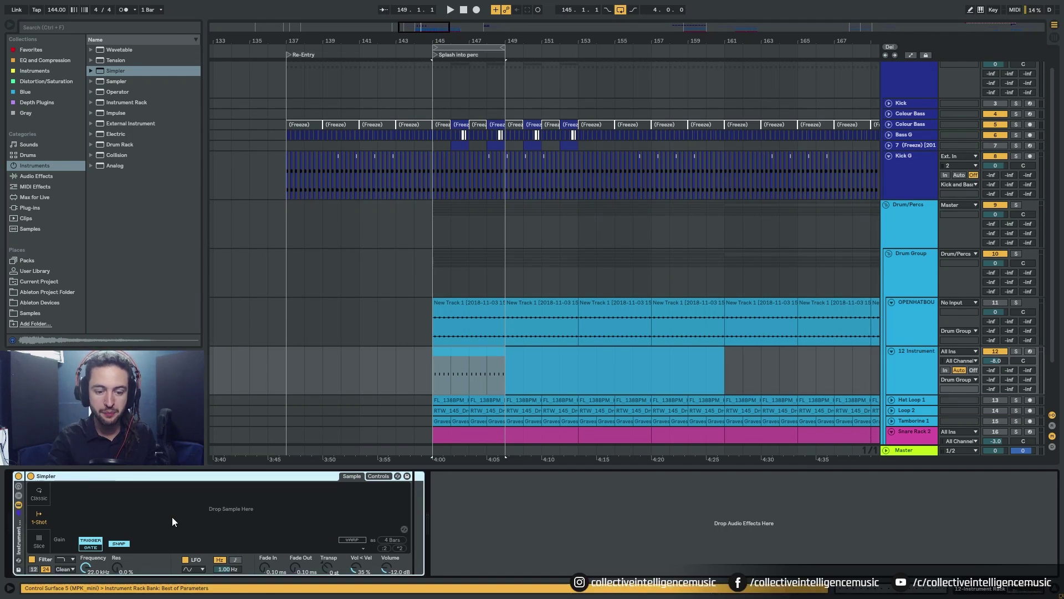
left_click(20, 502)
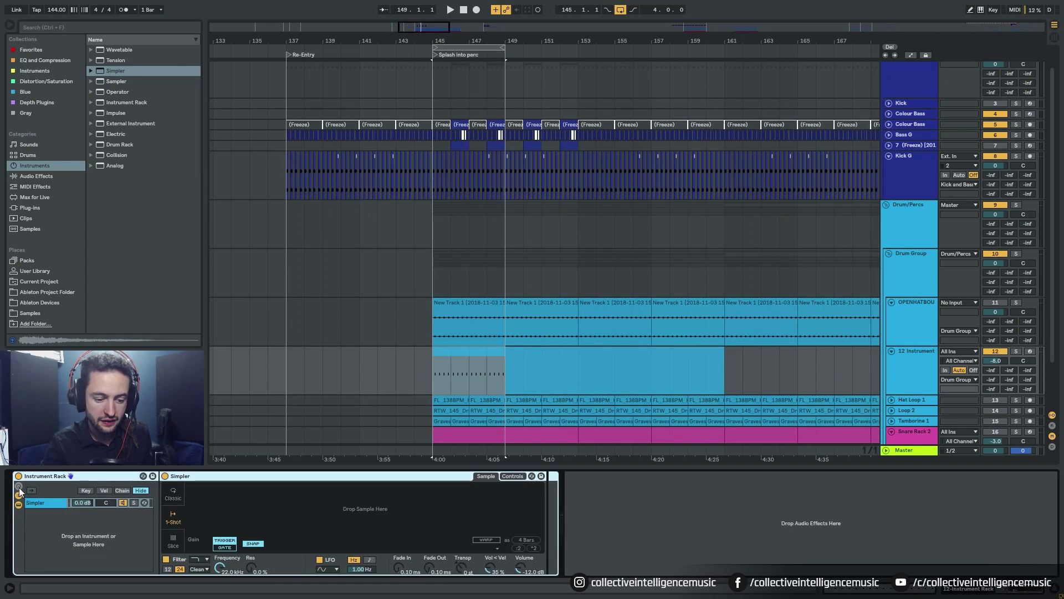
left_click(19, 488)
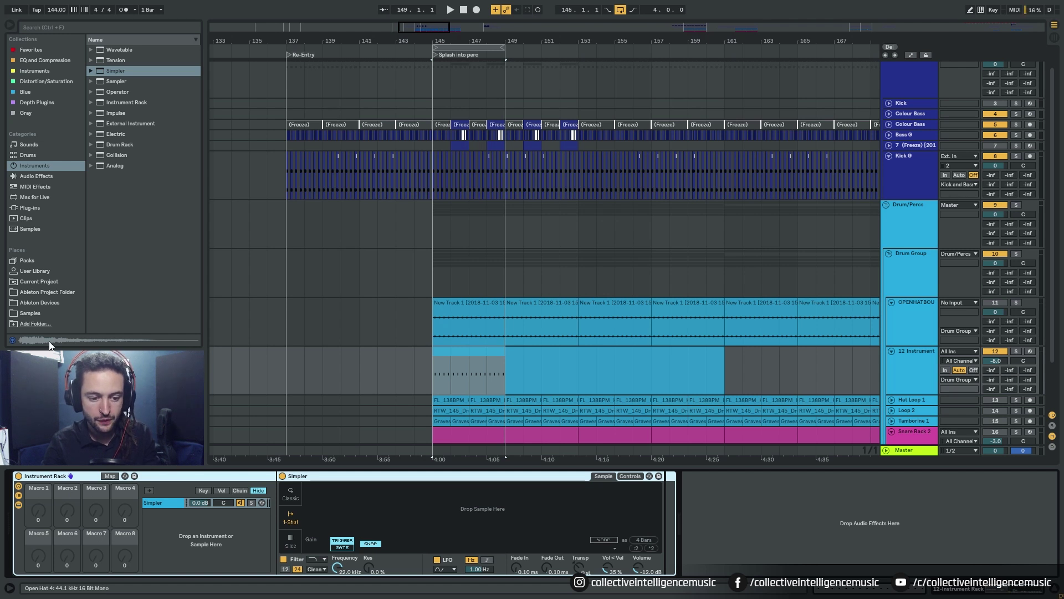
Step: Drag Open Hat 25.WAV from Samples > Open Hats 4 into the racked Simpler, then start playback
left_click(58, 314)
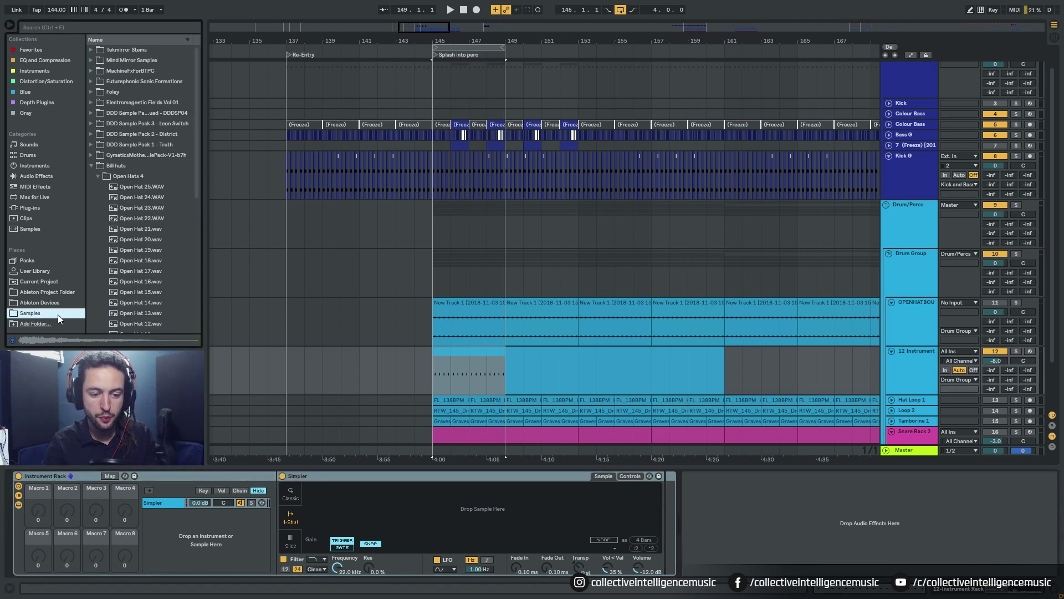
left_click(145, 189)
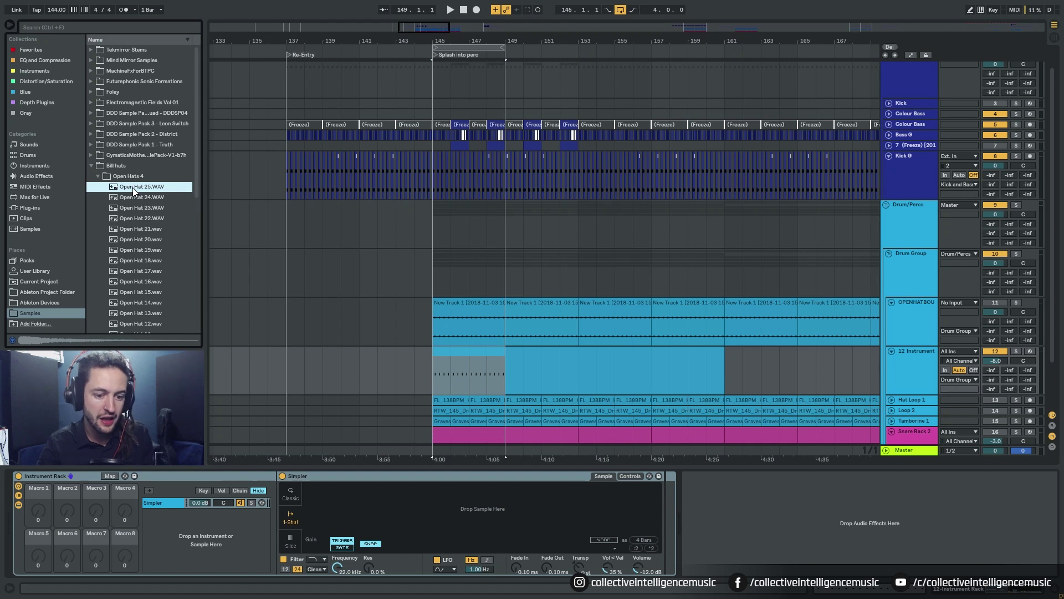
left_click_drag(132, 188, 353, 504)
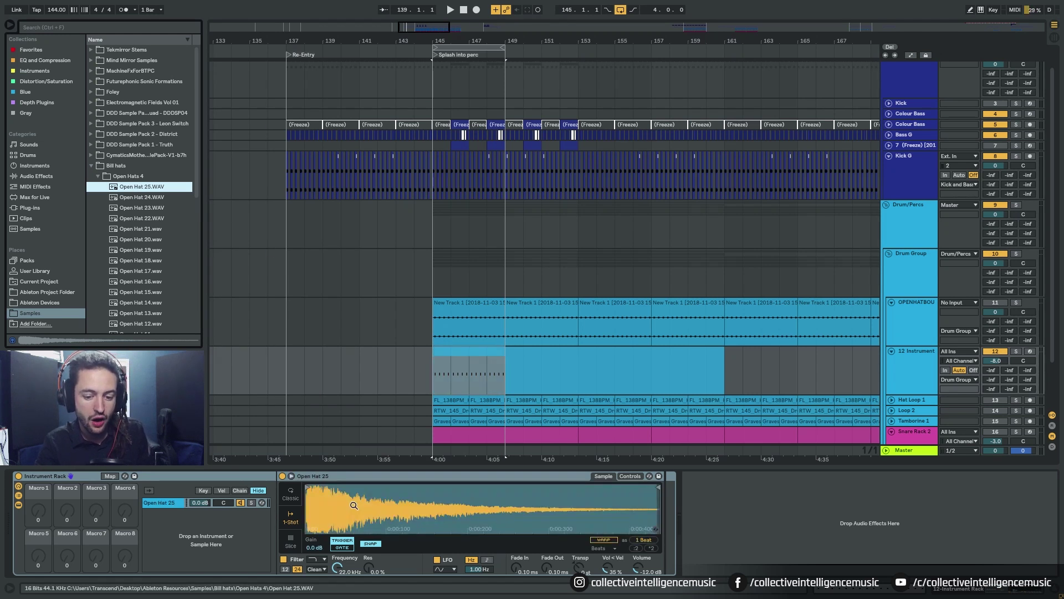
key("space")
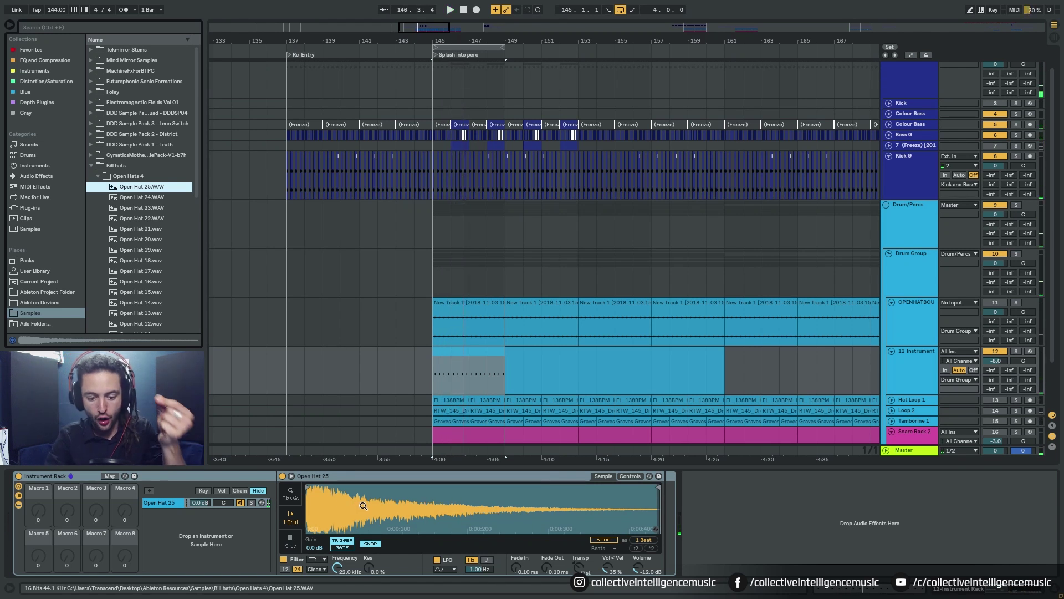
Step: Map the Simpler's Fade In, Fade Out, Transpose and Volume to macros 2, 3, 4 and 5
right_click(518, 567)
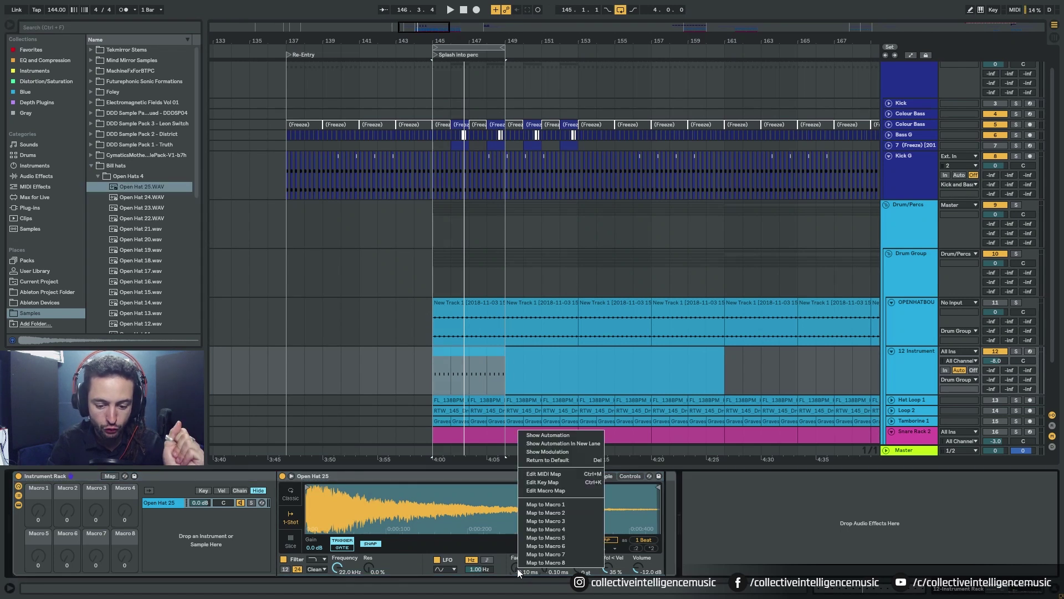
left_click(550, 511)
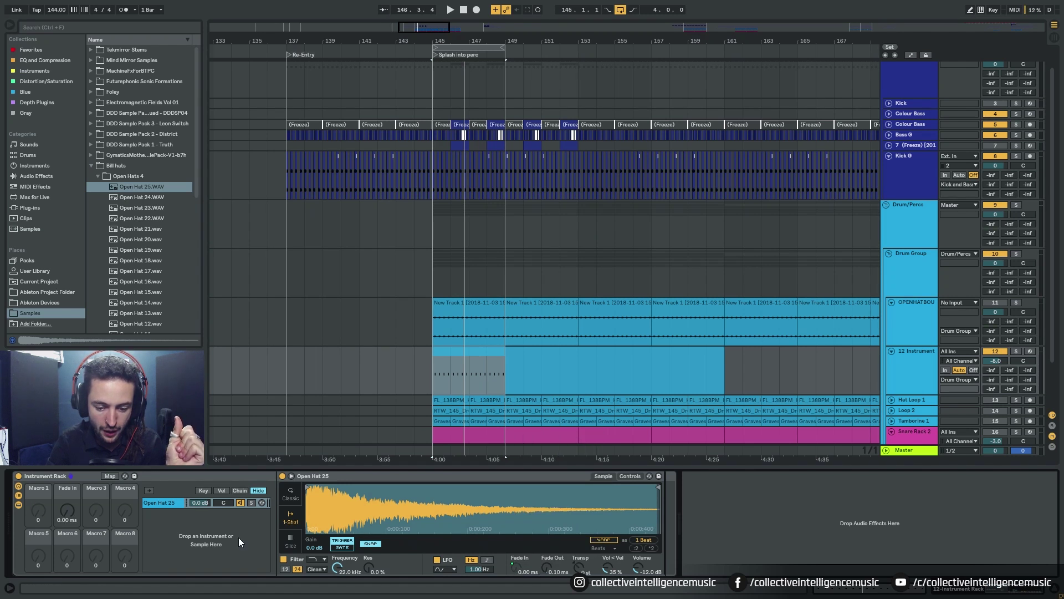
right_click(544, 562)
left_click(581, 514)
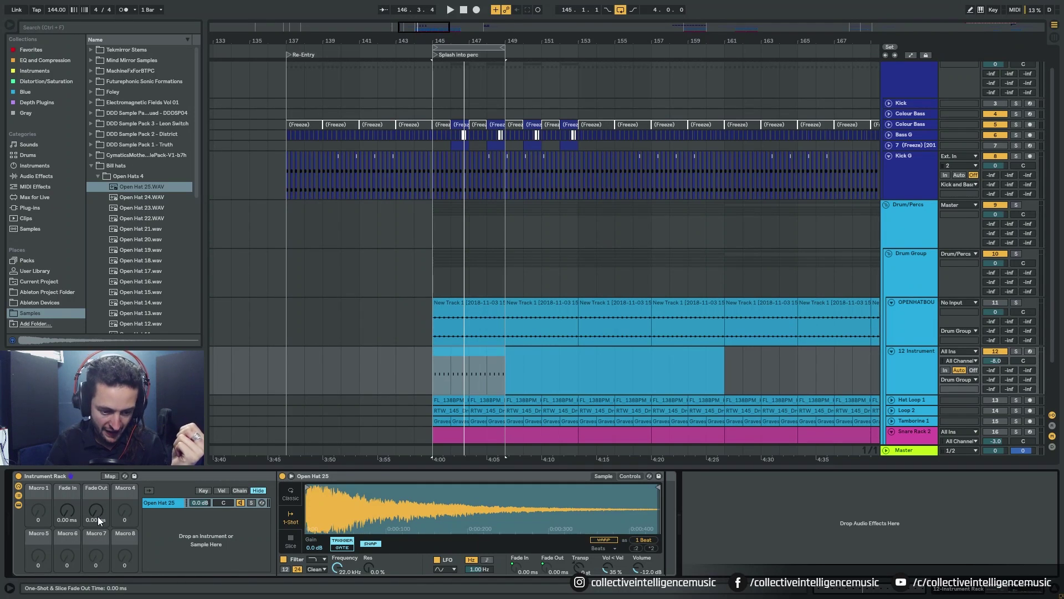
right_click(579, 568)
left_click(616, 526)
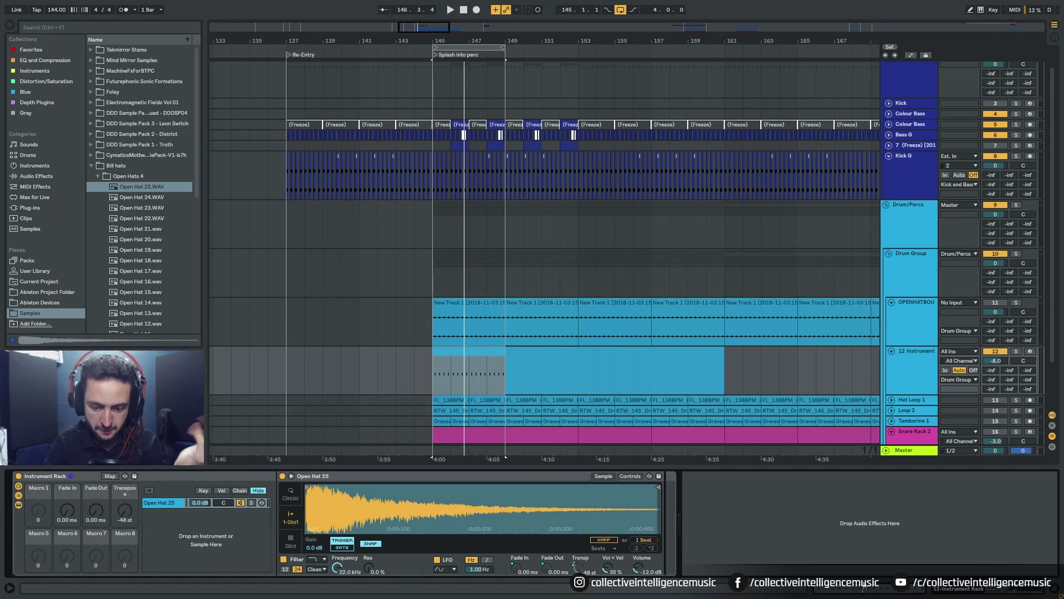
right_click(640, 568)
left_click(674, 538)
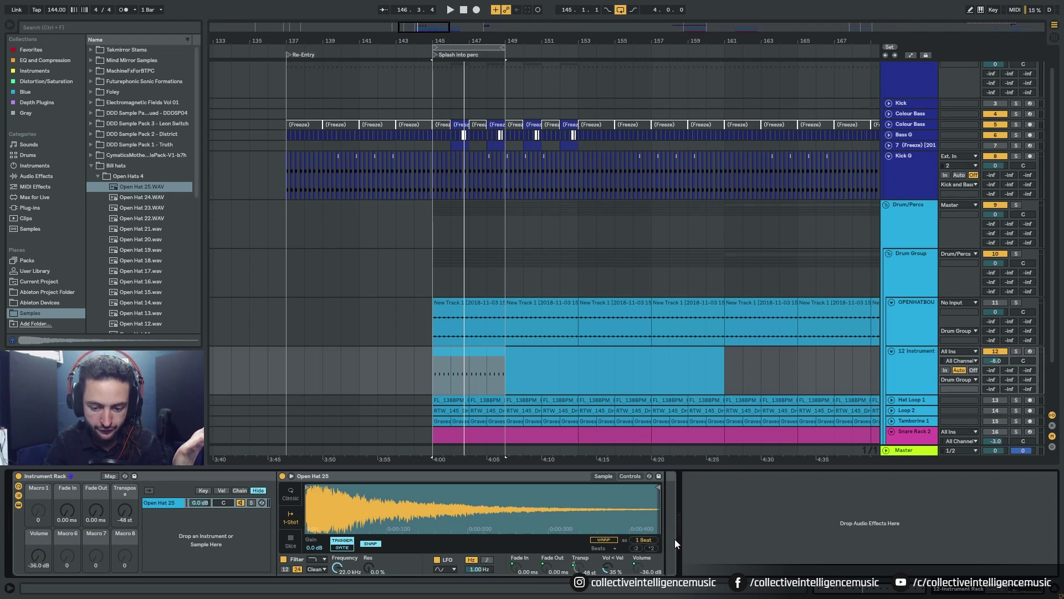
Step: Set the Volume macro to -12.0 dB and confirm the sample volume follows it
right_click(42, 554)
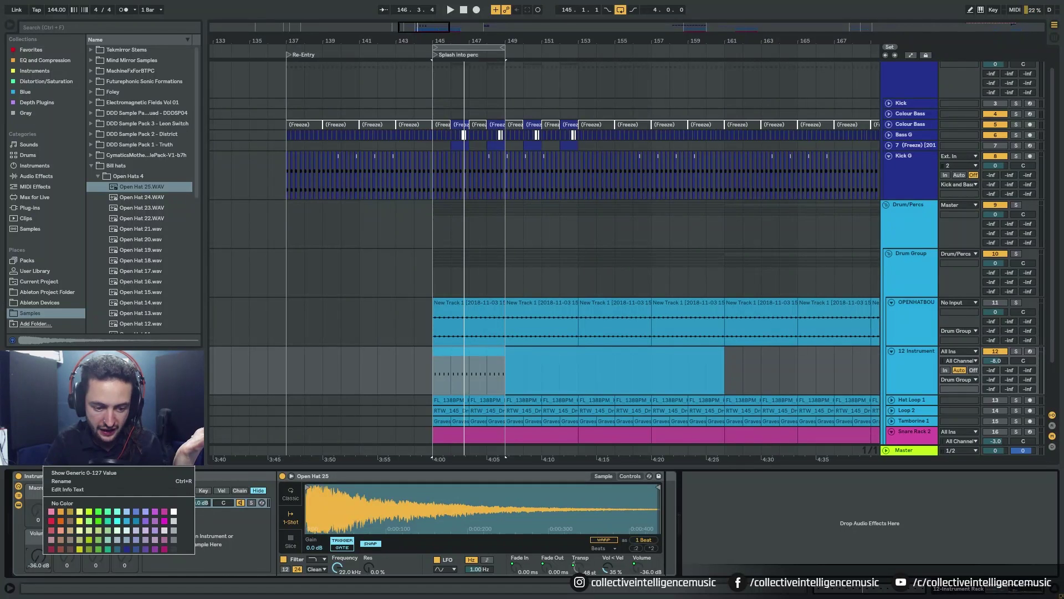
left_click_drag(37, 554, 36, 553)
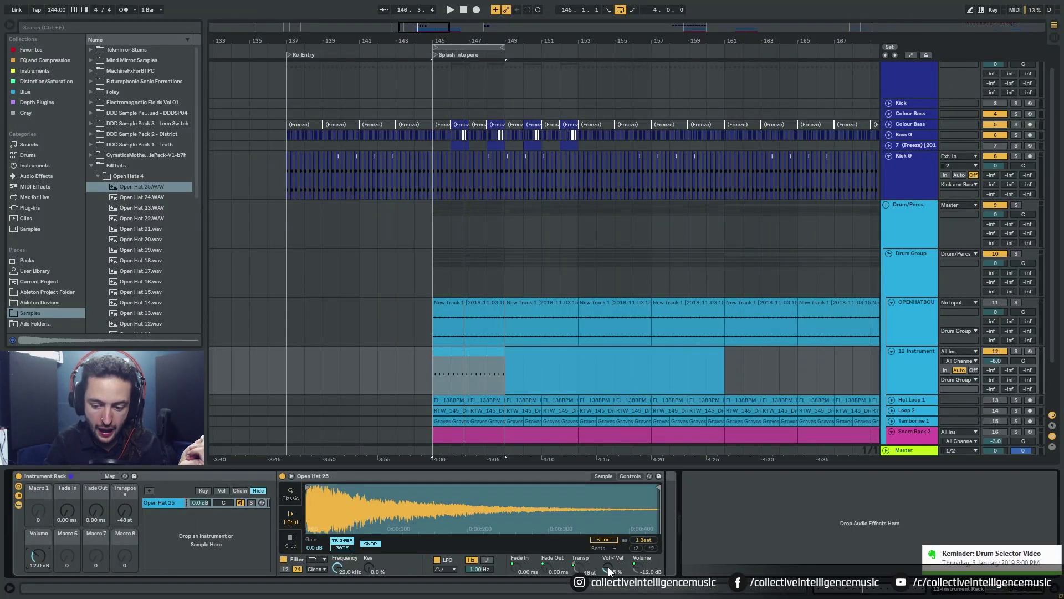
left_click(657, 562)
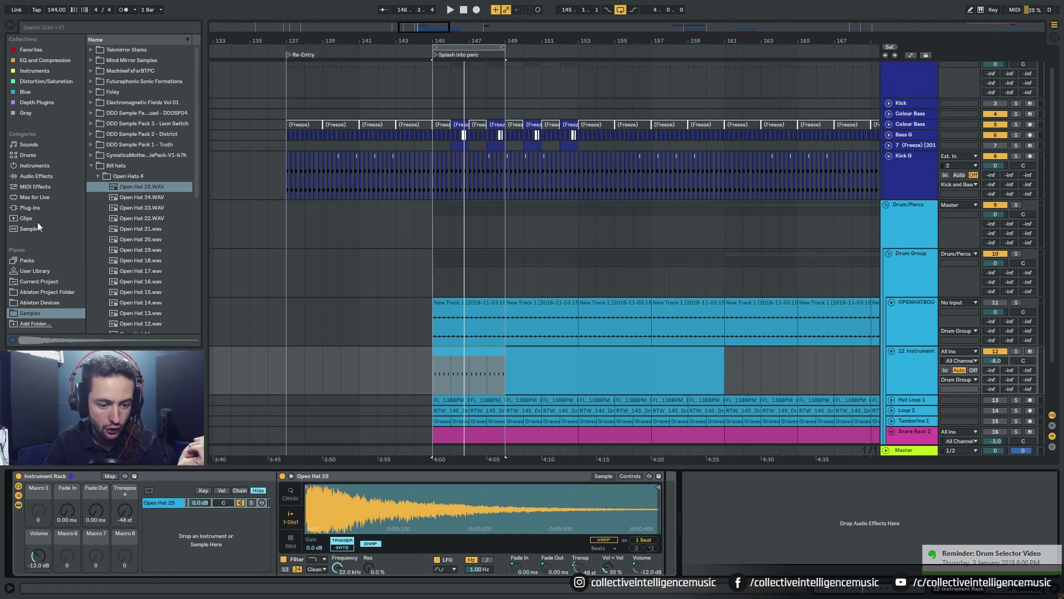
Step: Add a Utility from Audio Effects after the Open Hat 25 Simpler
left_click(42, 174)
scroll(138, 244, "down", 3)
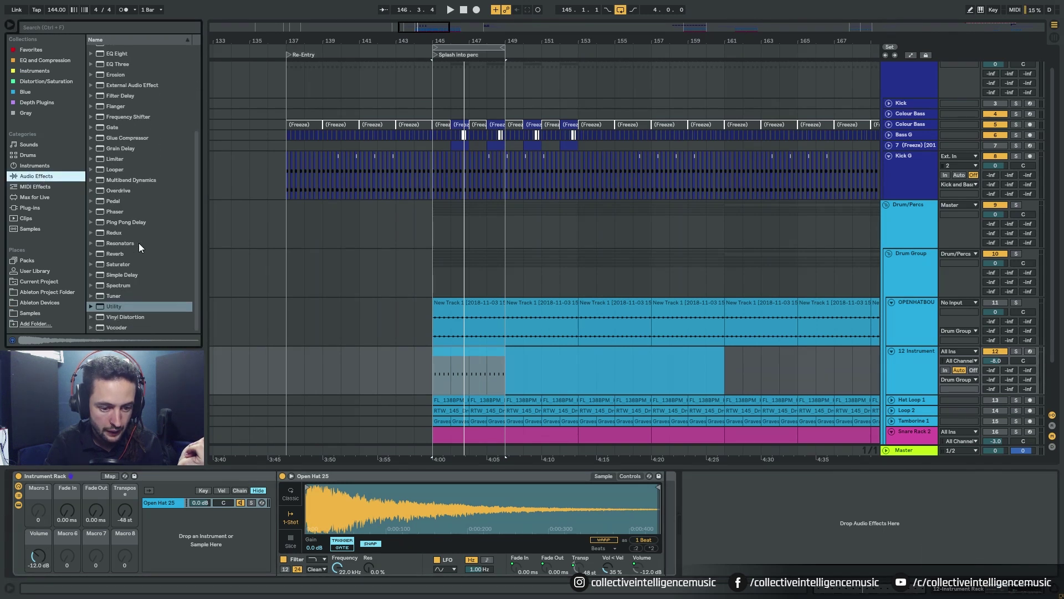
left_click(116, 306)
left_click_drag(666, 542, 693, 554)
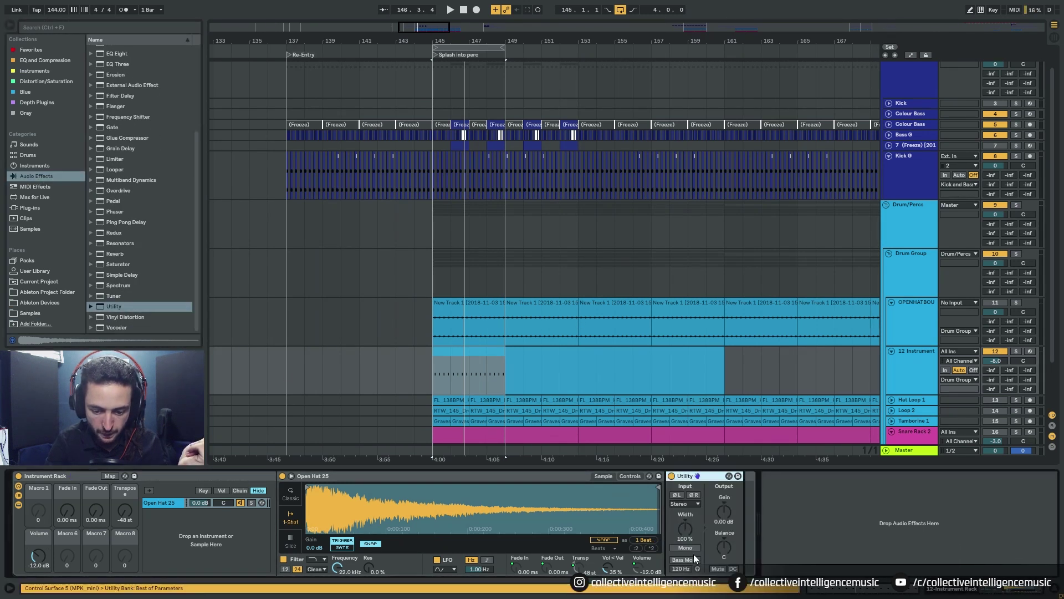
Step: Map the Utility's Balance to Macro 6 and centre the Balance macro
right_click(725, 547)
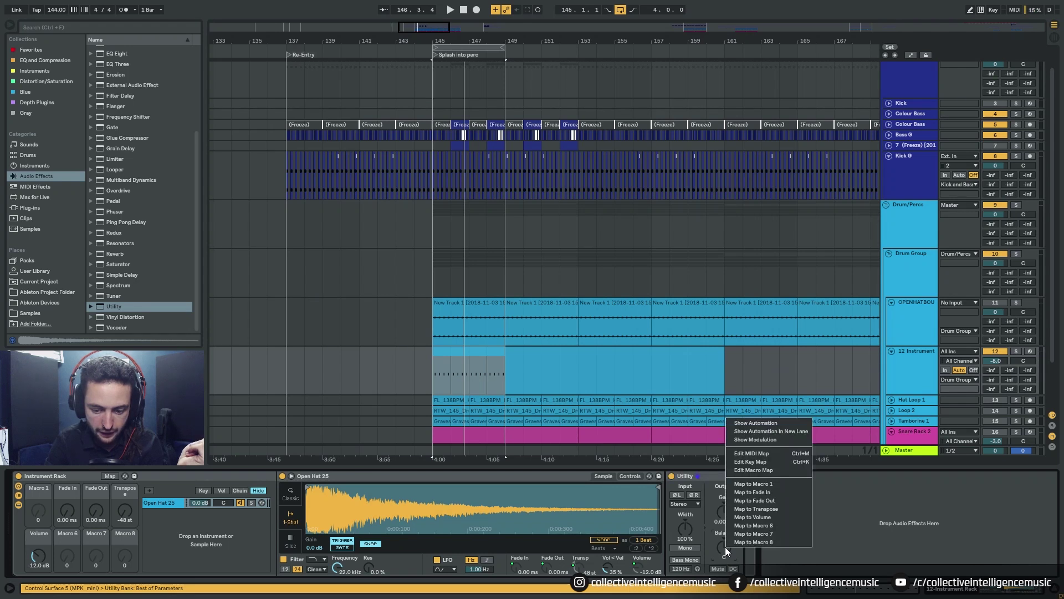
left_click(761, 525)
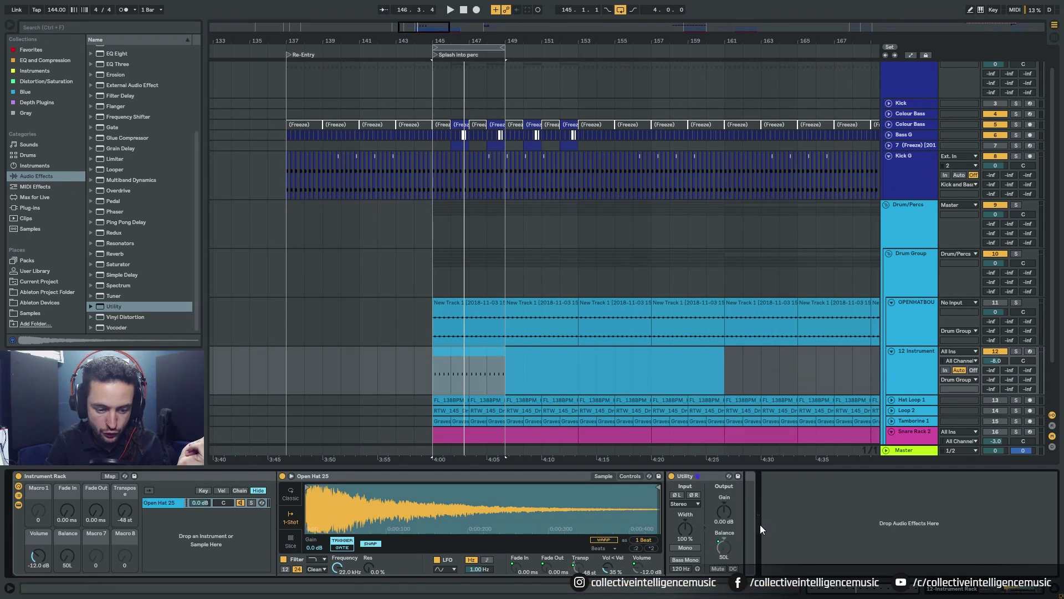
right_click(67, 535)
left_click(78, 558)
key("Delete")
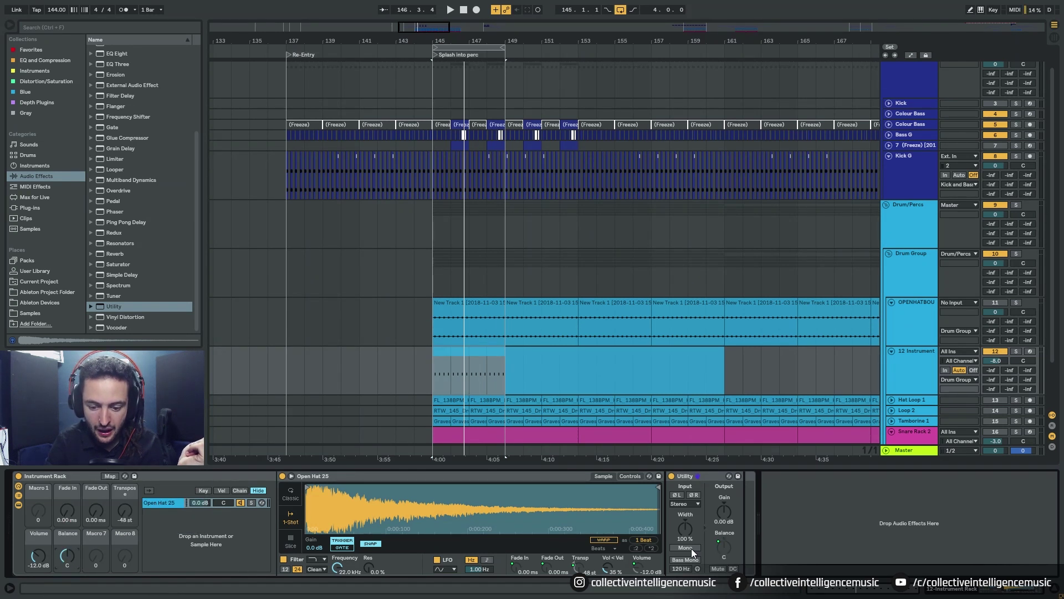
left_click(690, 503)
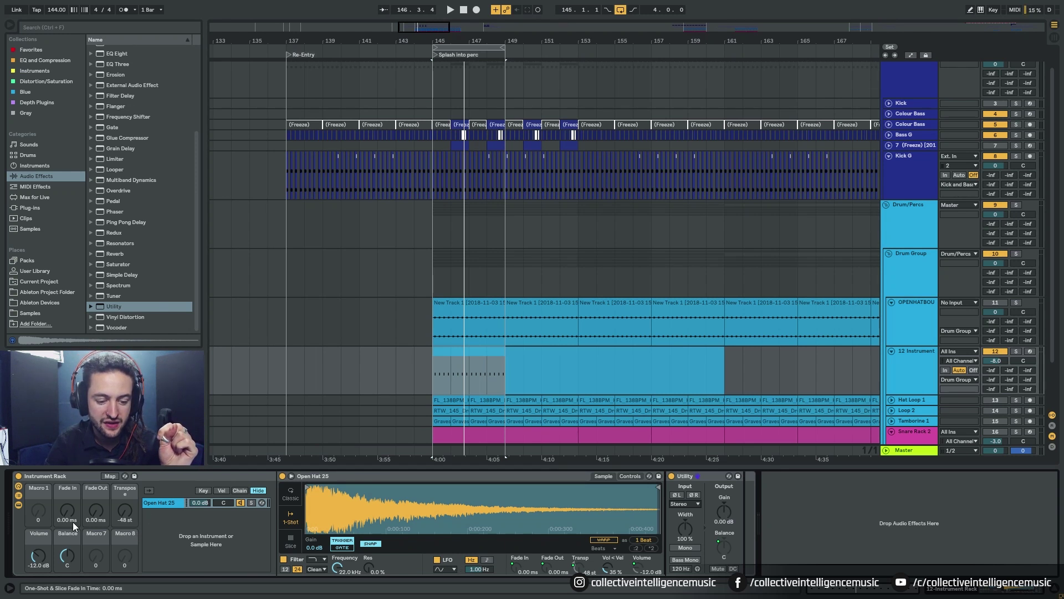
Step: Reset Transpose to 0 st, then play the hat while adjusting the fade out and a ~29 ms fade in
right_click(123, 514)
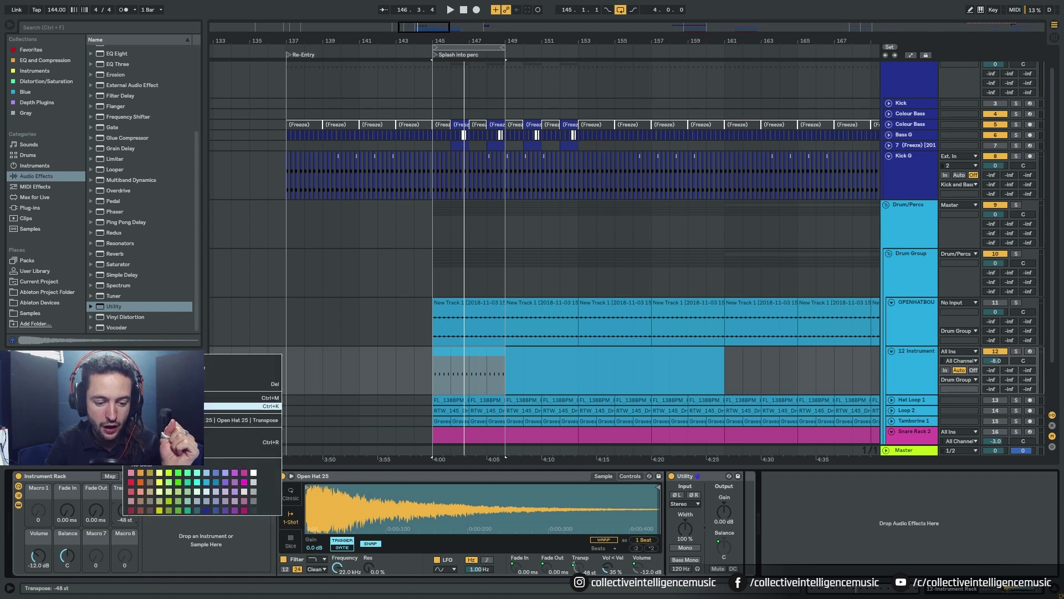
left_click(233, 383)
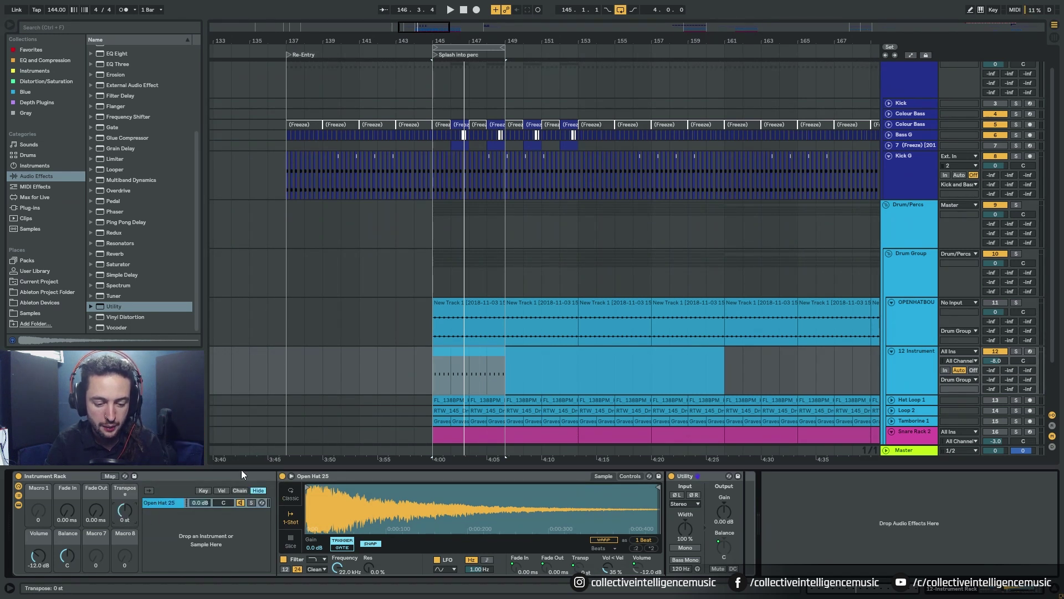
key("space")
left_click_drag(92, 514, 92, 471)
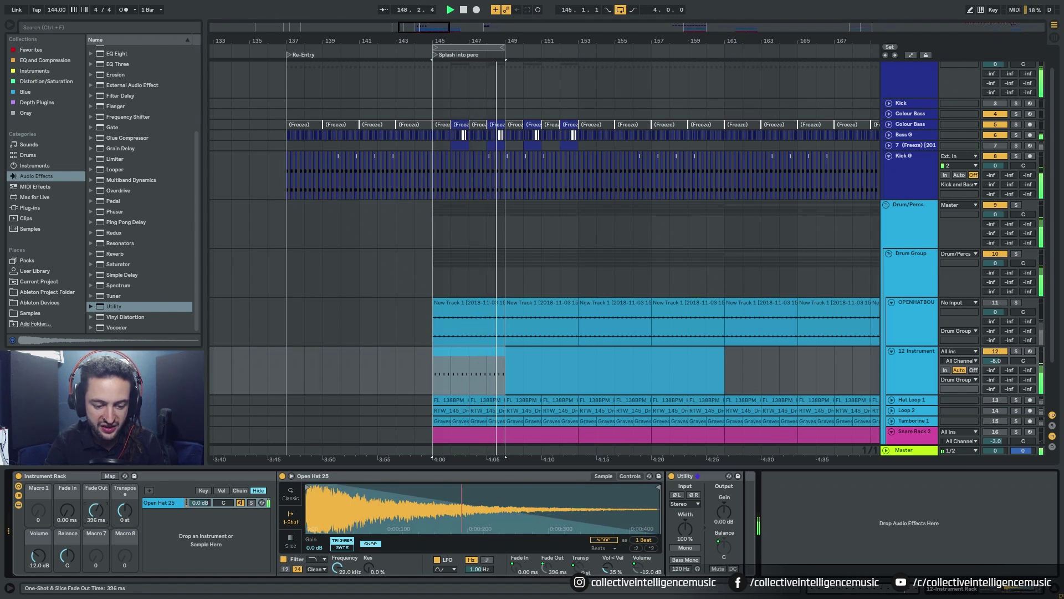
mouse_move(92, 472)
left_mouse_down()
mouse_move(92, 484)
mouse_move(92, 462)
mouse_move(92, 478)
left_mouse_up()
left_click_drag(67, 512, 125, 508)
Step: Stop playback and reset the macros: Volume -12.0 dB, Balance centred, Fade Out 5.00 ms
right_click(124, 510)
left_click(243, 376)
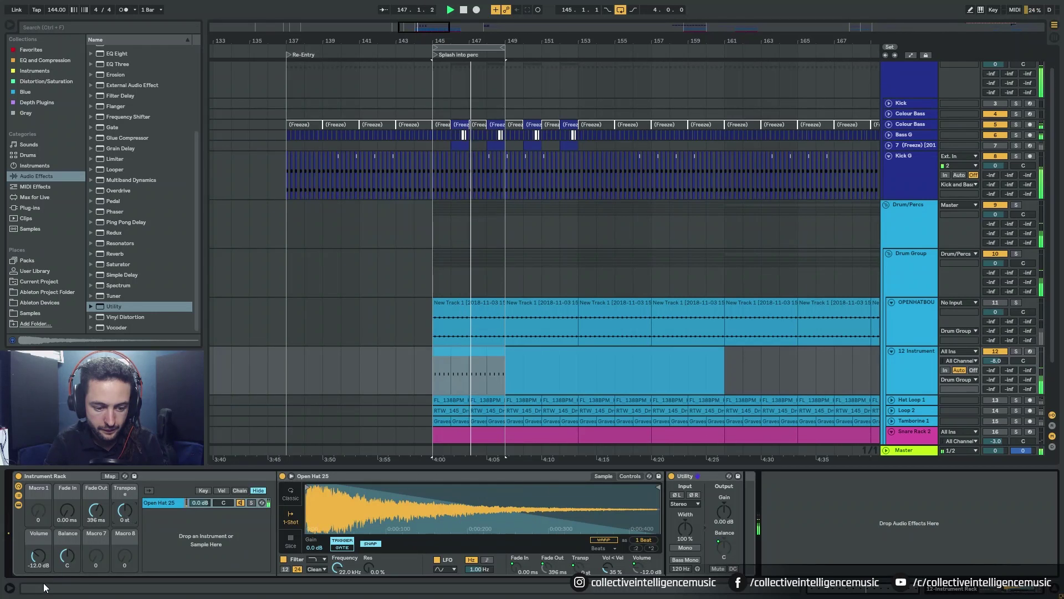
right_click(38, 554)
left_click(72, 557)
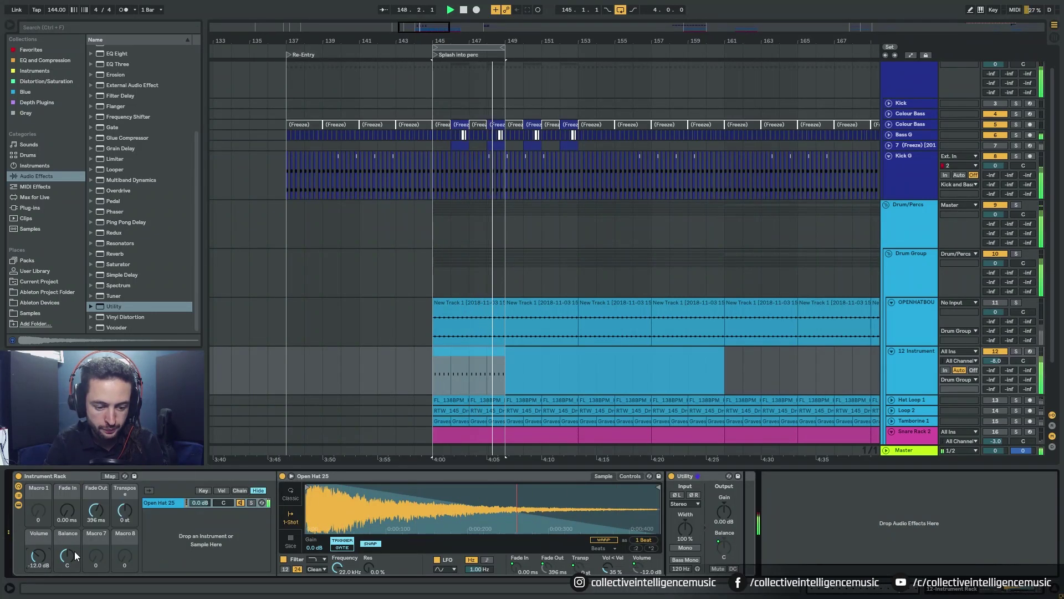
left_click_drag(67, 555, 67, 552)
right_click(67, 554)
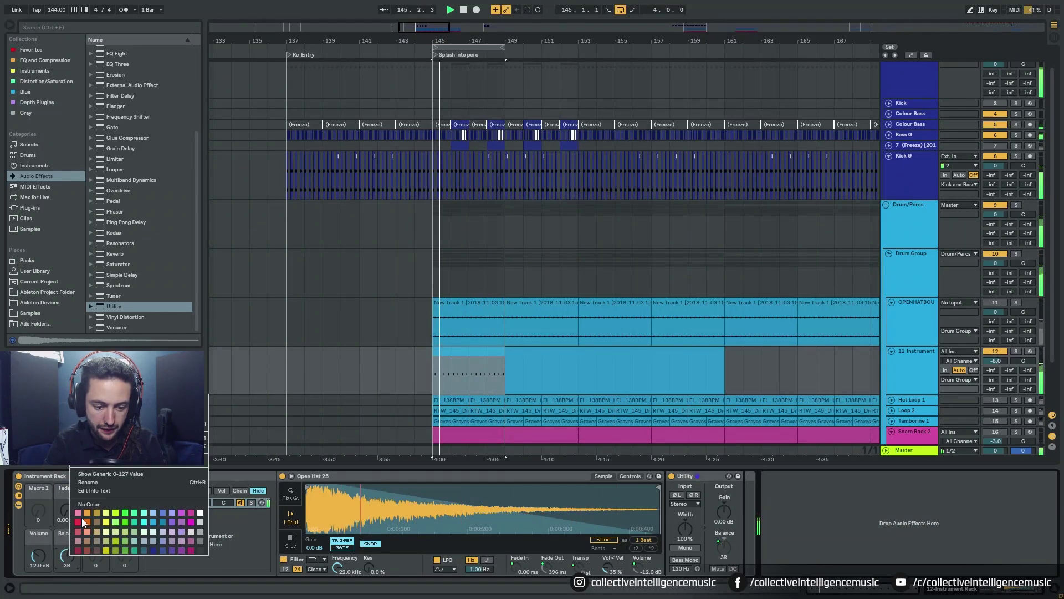
key("Escape")
key("space")
key("Delete")
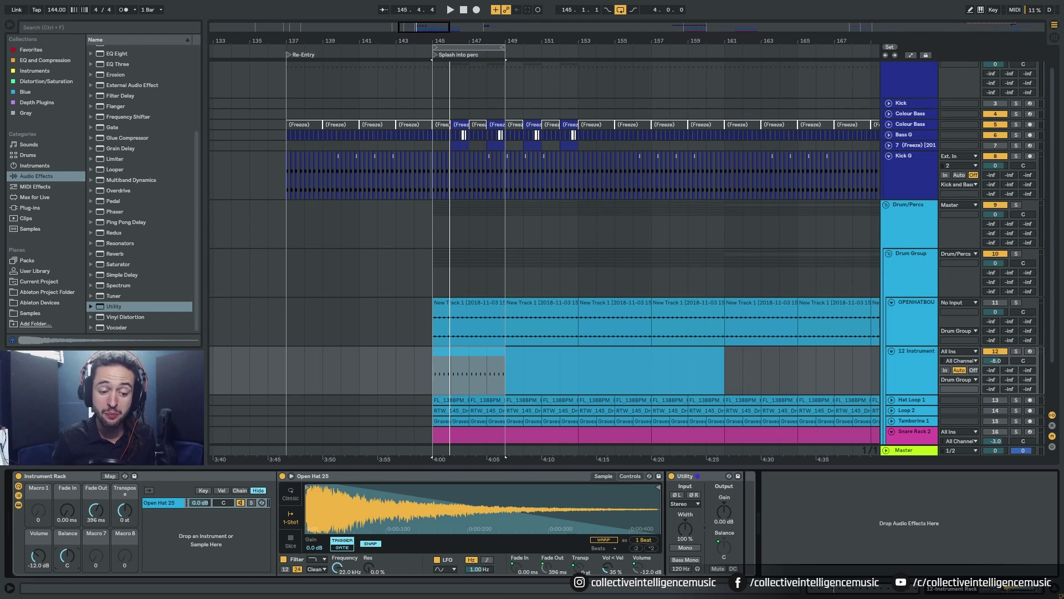
right_click(99, 507)
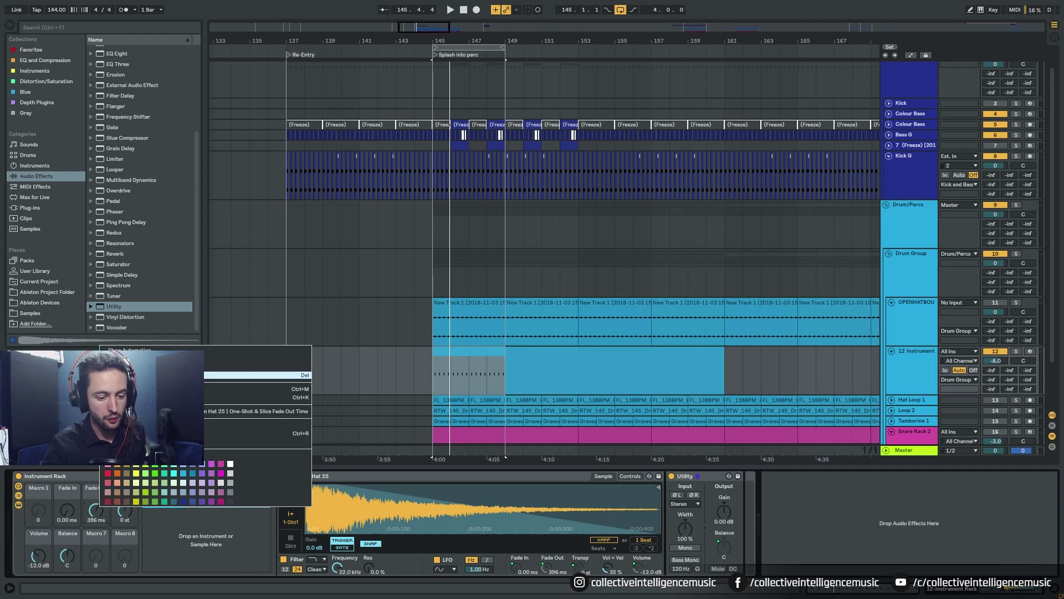
left_click(155, 375)
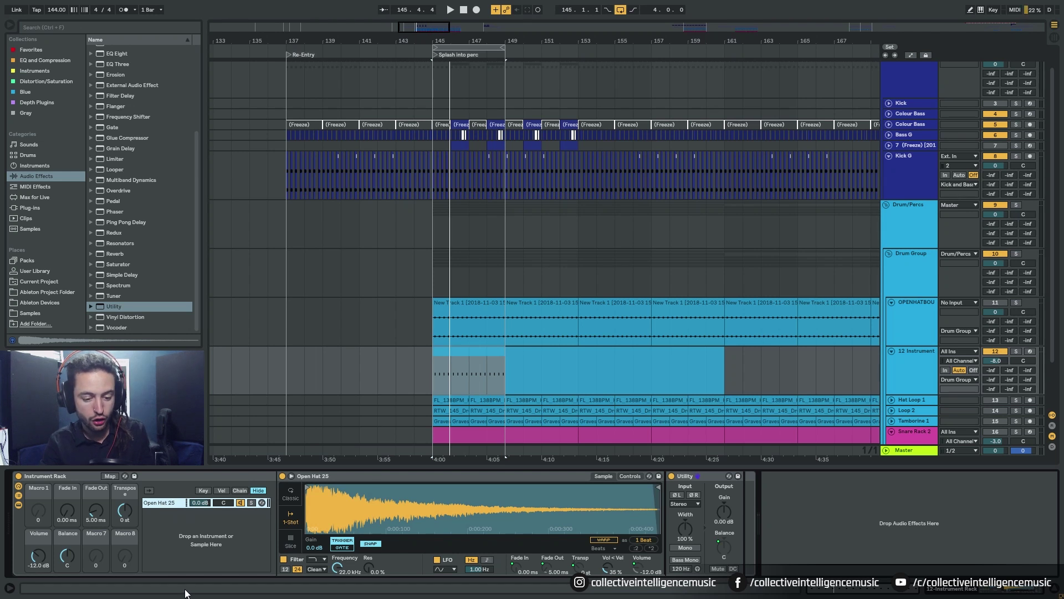
Step: Duplicate the Open Hat 25 chain and load Open Hat 17 into the second chain's Simpler
key("ctrl+d")
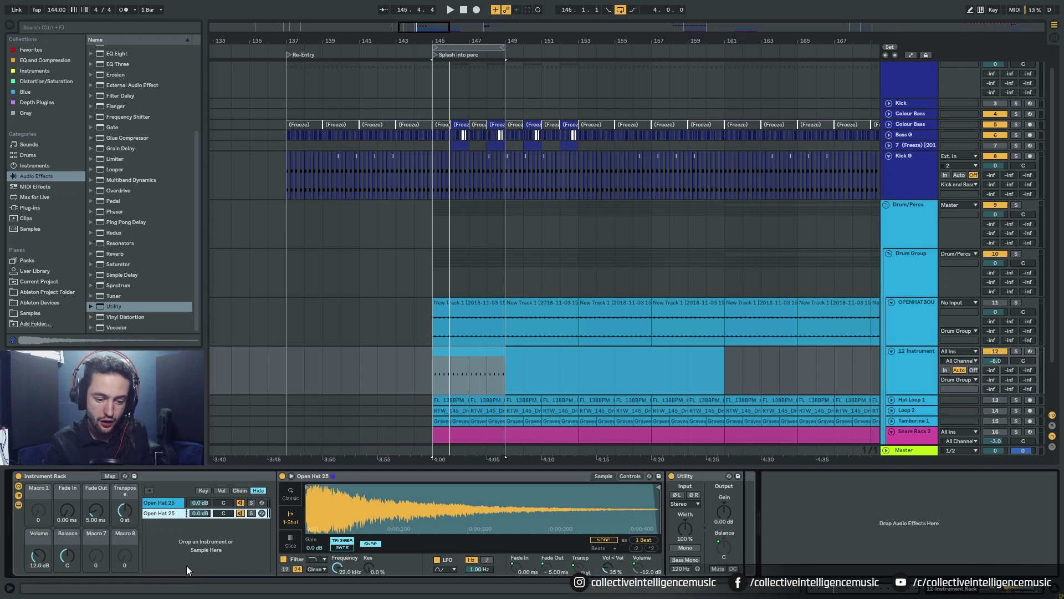
left_click(48, 311)
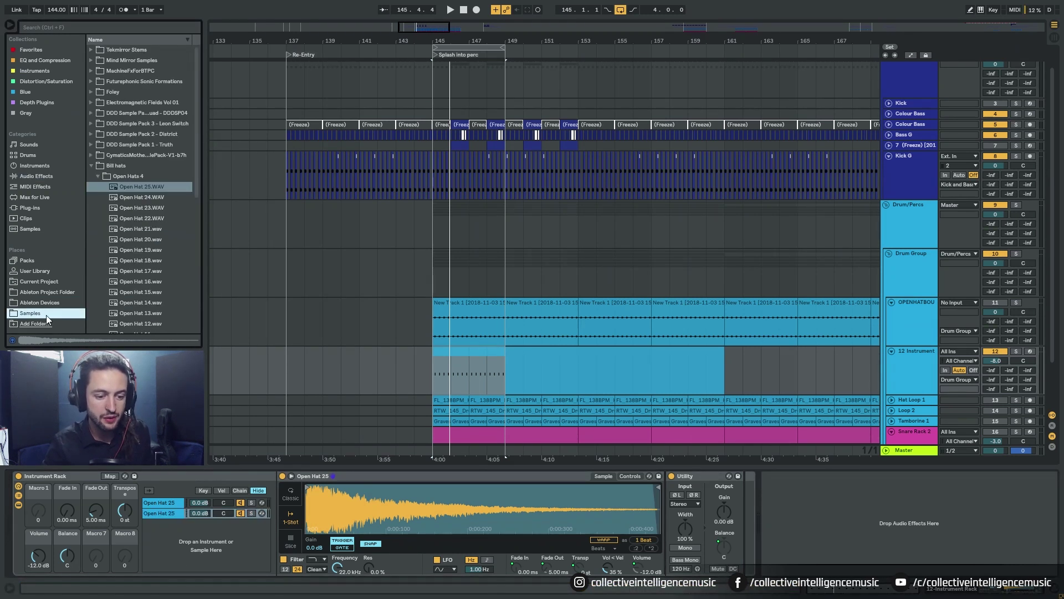
left_click(148, 250)
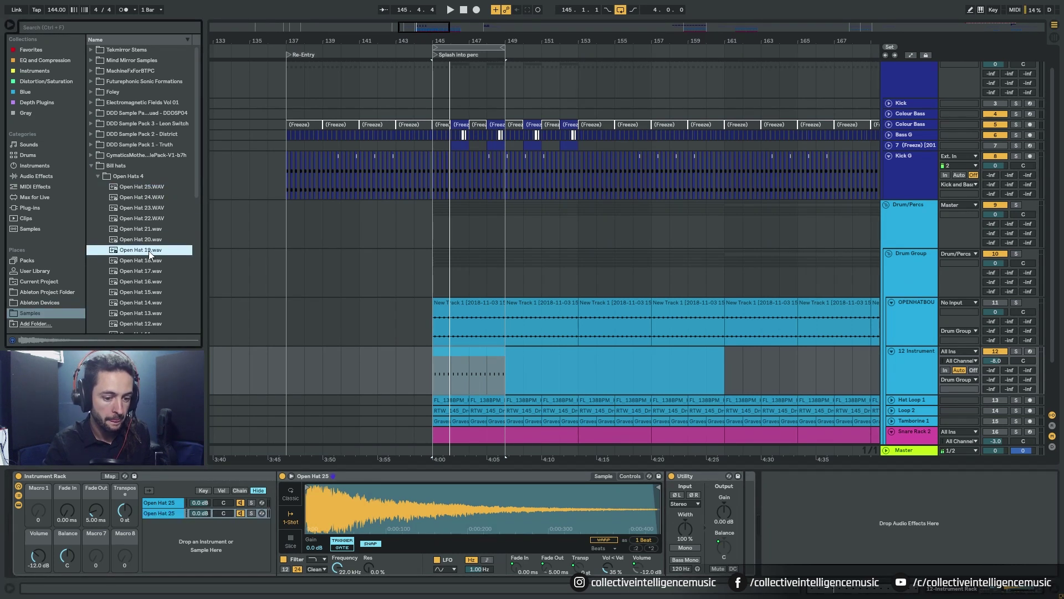
left_click(142, 269)
left_click(232, 310)
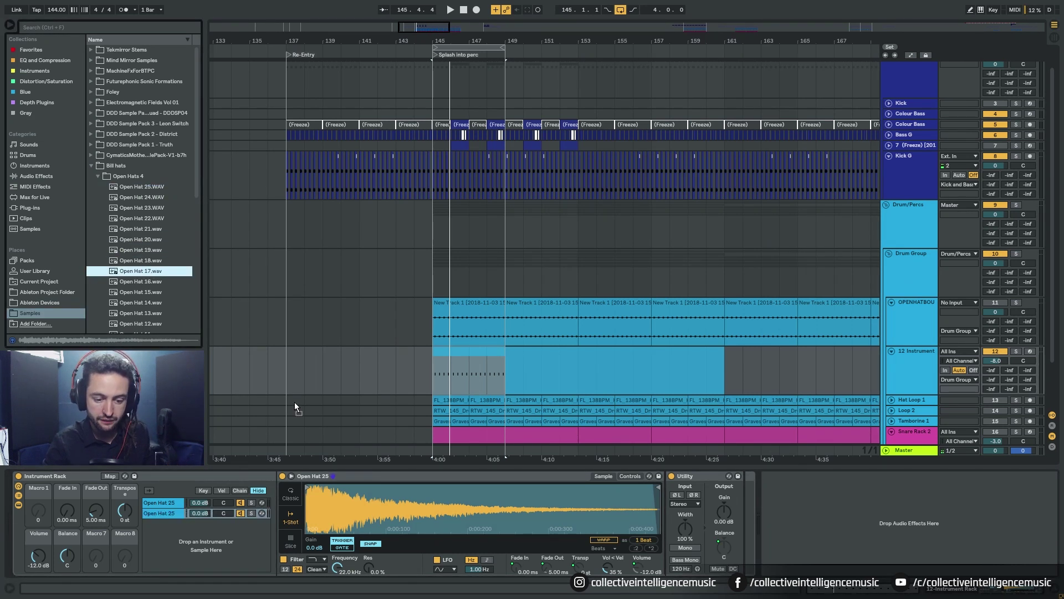
left_click_drag(314, 447, 395, 551)
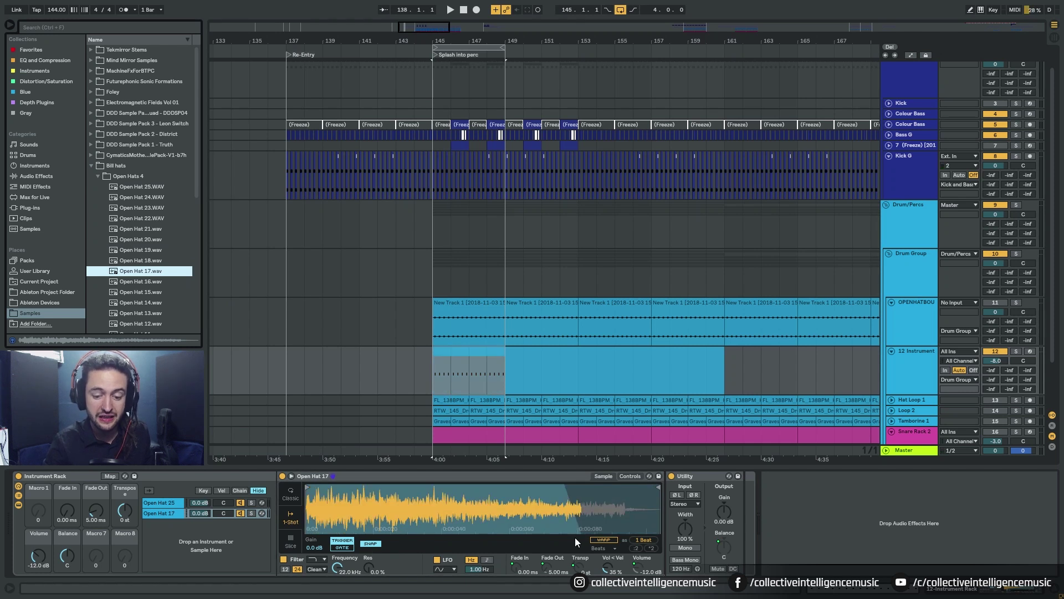
Step: Duplicate the Open Hat 17 chain into a third chain and pick Open Hat 11 in the samples
left_click(154, 514)
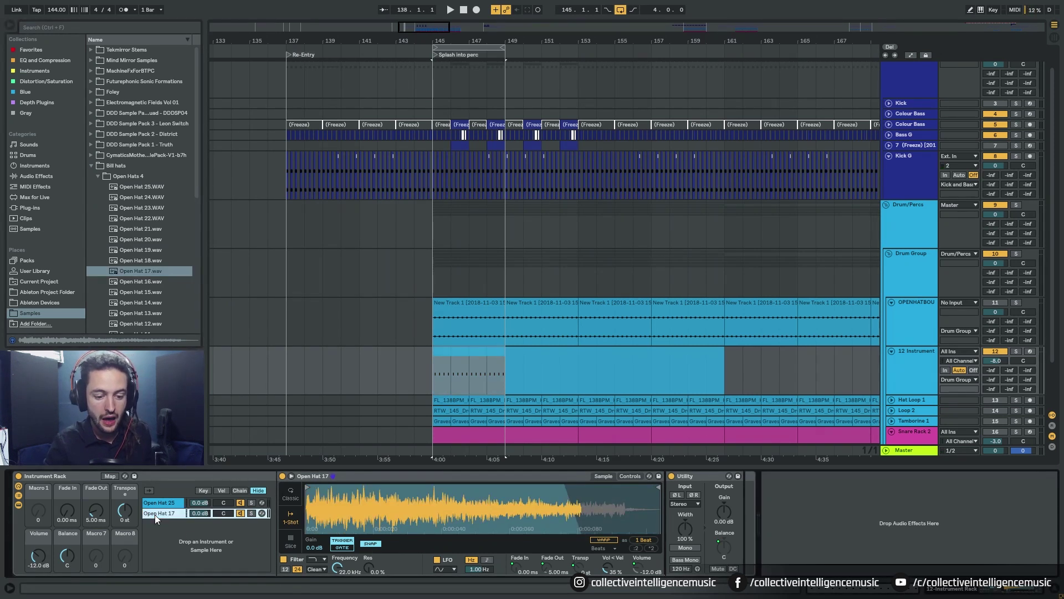
key("ctrl+d")
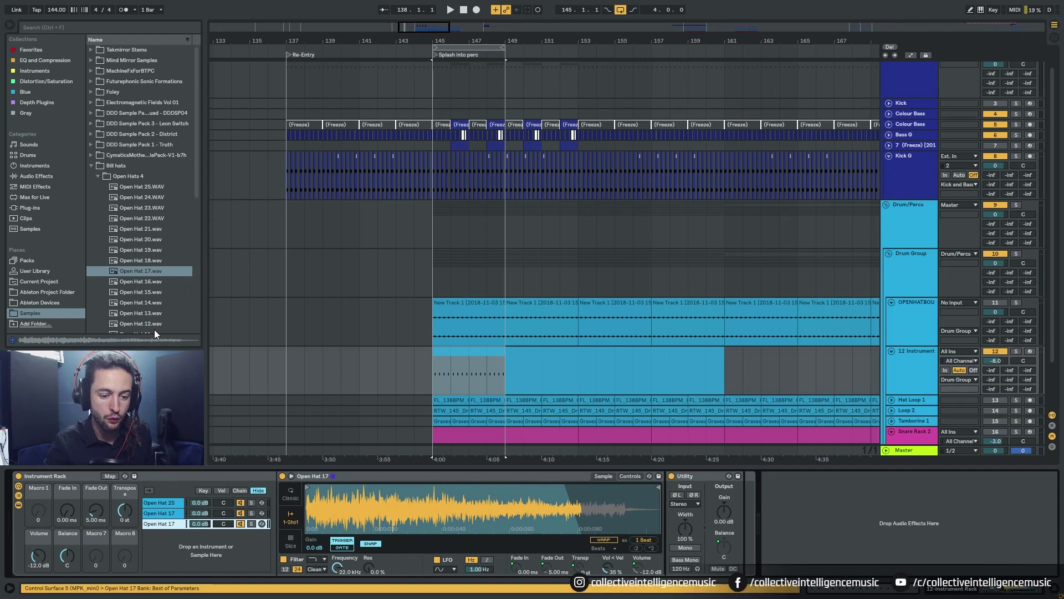
left_click(155, 325)
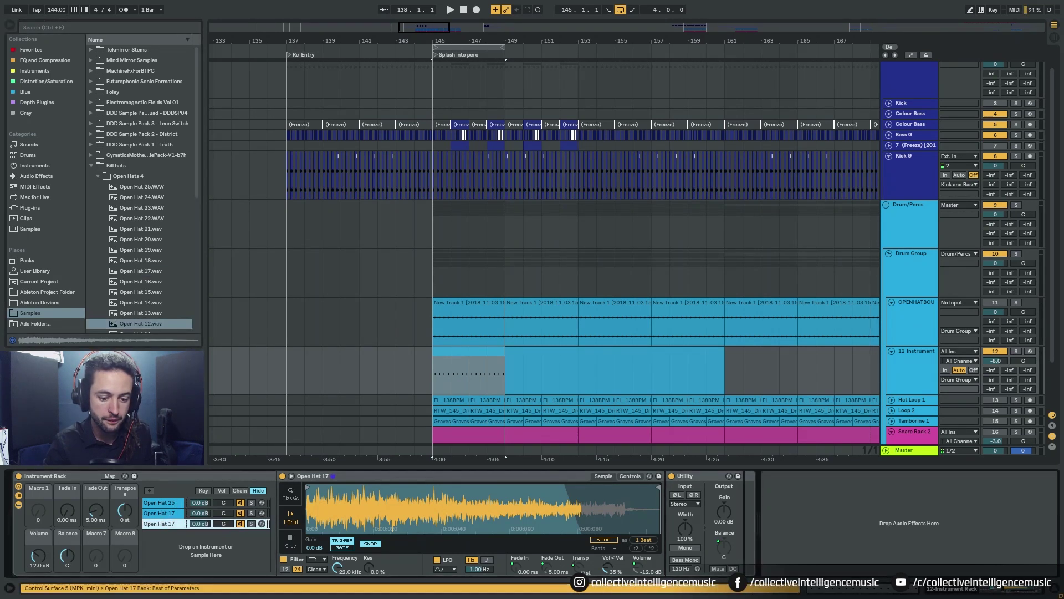
left_click(151, 331)
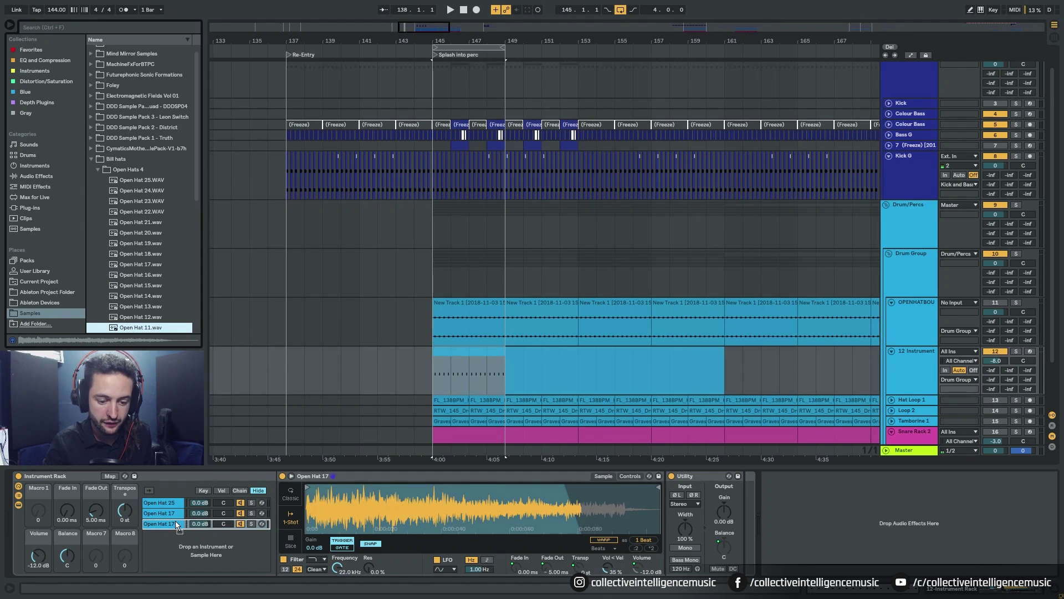
Step: Load Open Hat 11 into the third chain and check the chains
key("Return")
left_click(159, 514)
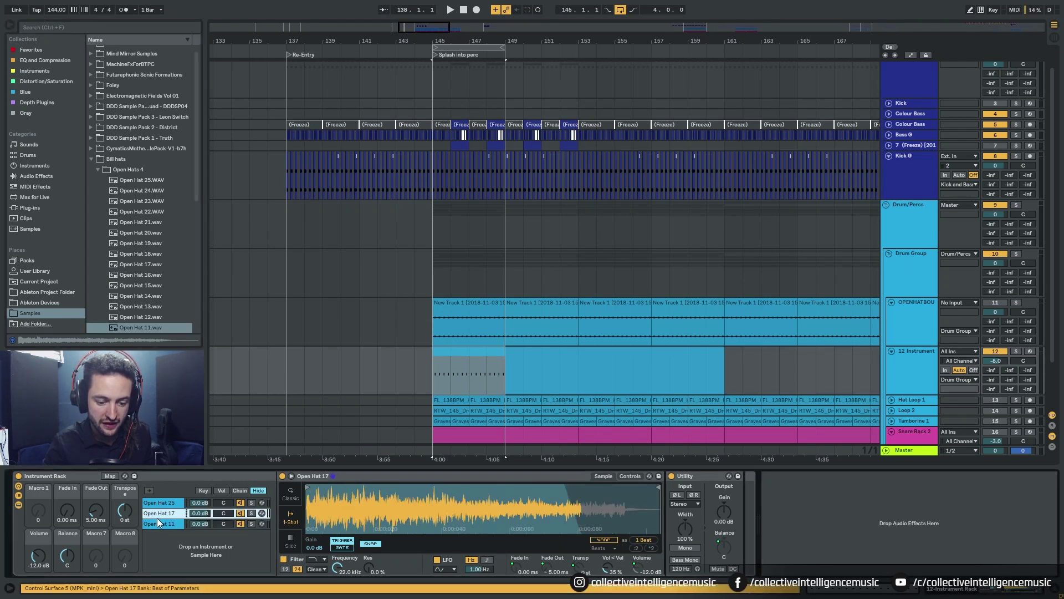
left_click(158, 524)
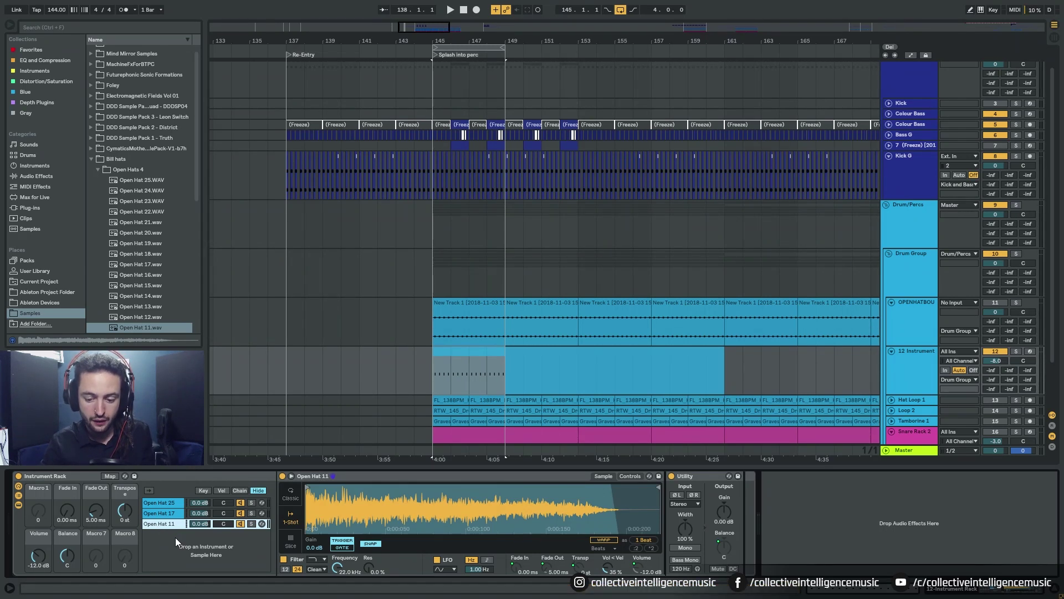
Step: Audition the Open Hat 25, 17 and 11 chains, tweaking their fade-in and fade-out during playback
left_click(173, 504)
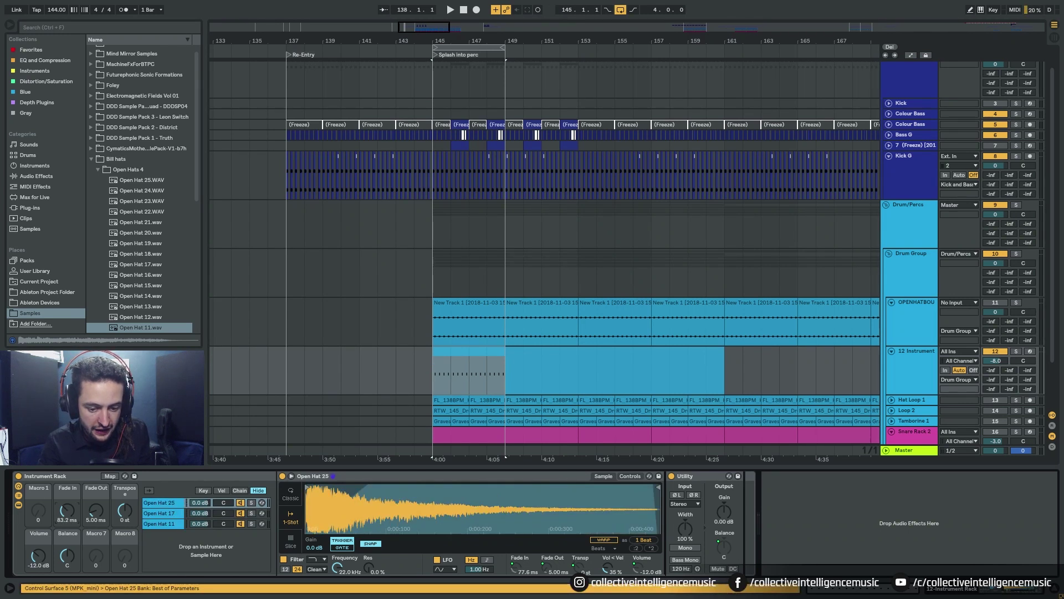
left_click_drag(67, 511, 67, 511)
left_click(167, 513)
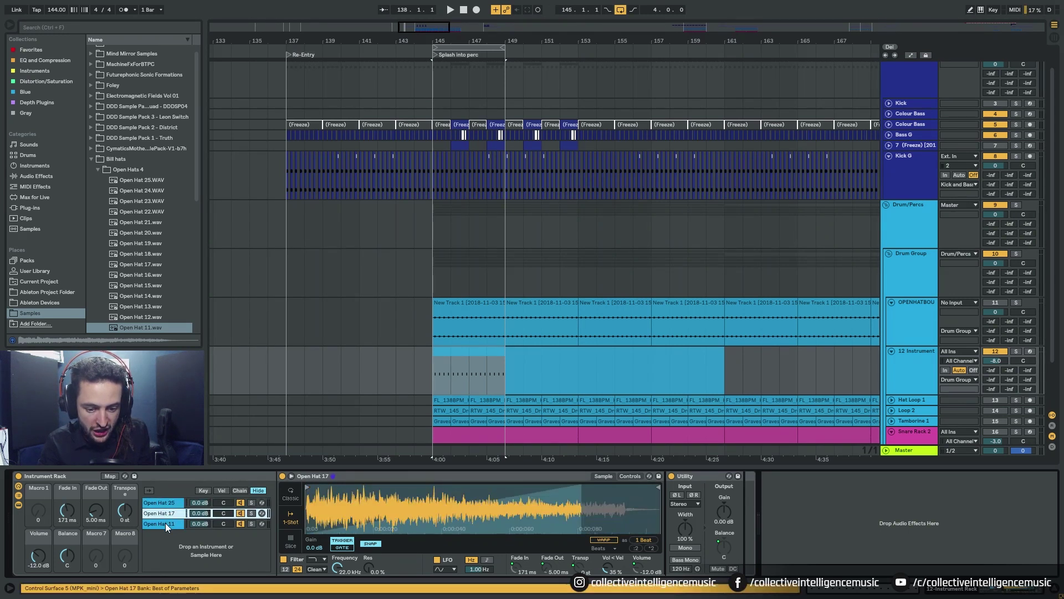
left_click(165, 523)
left_click(171, 504)
left_click_drag(72, 508, 96, 527)
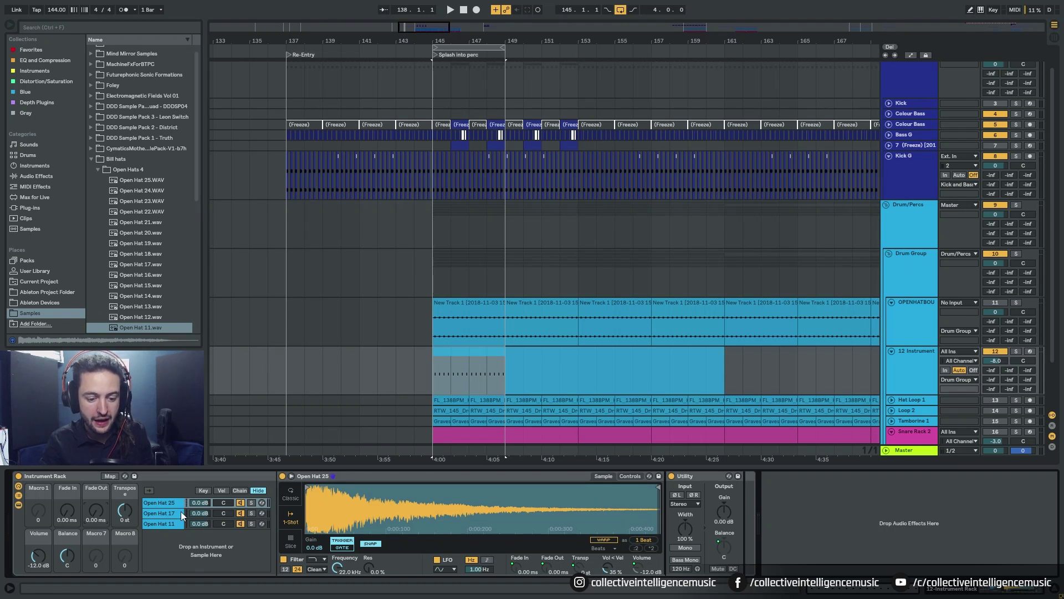
key("space")
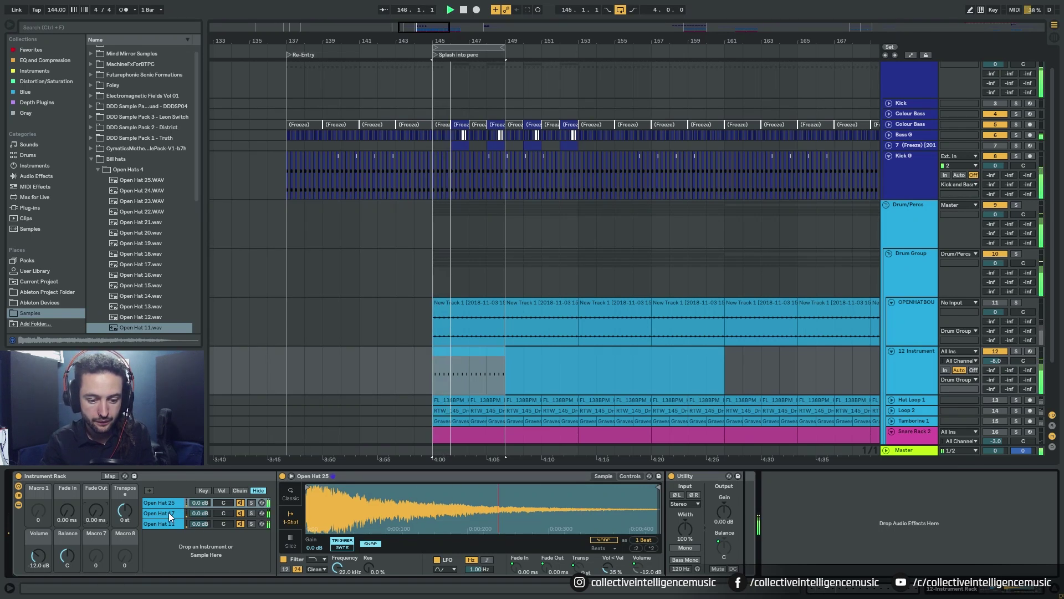
left_click(169, 512)
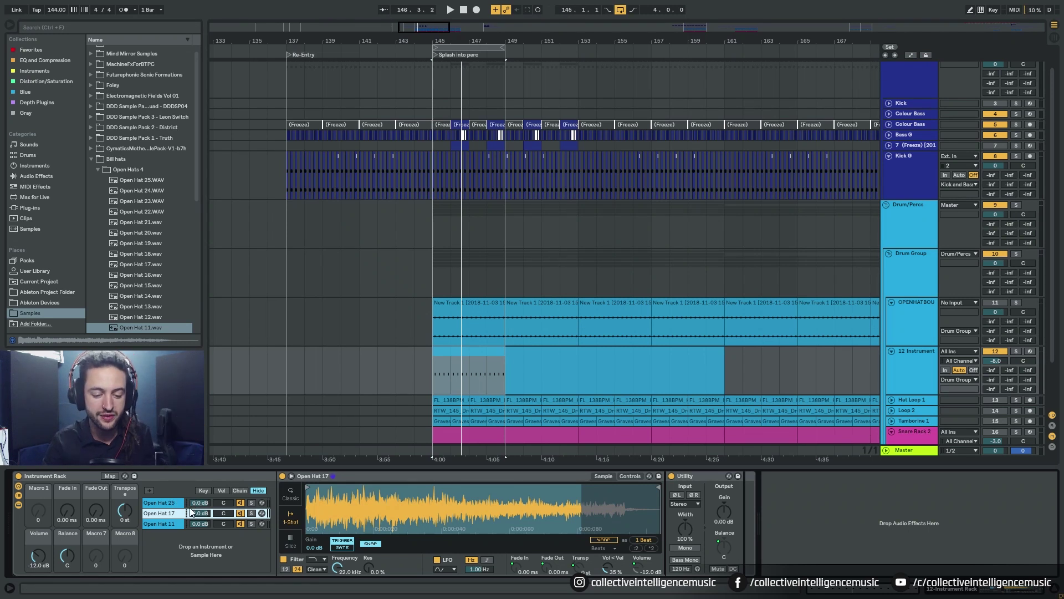
Step: In the Chain Select editor, give Open Hat 25, 17 and 11 separate zones and return the selector to Open Hat 25
left_click(239, 490)
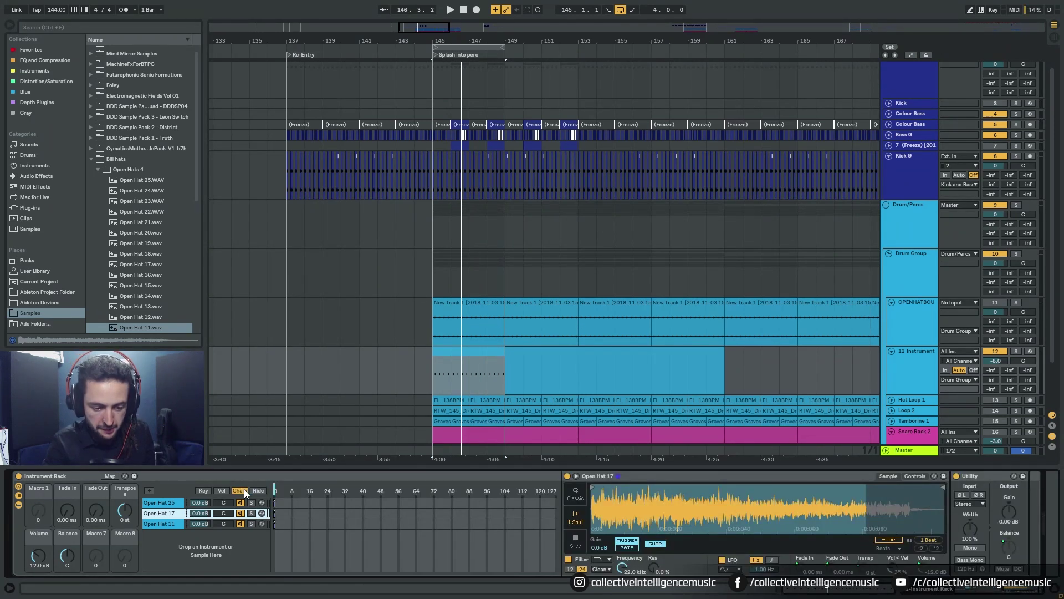
mouse_move(275, 490)
left_mouse_down()
mouse_move(376, 490)
mouse_move(274, 490)
mouse_move(304, 490)
mouse_move(276, 490)
mouse_move(290, 490)
left_mouse_up()
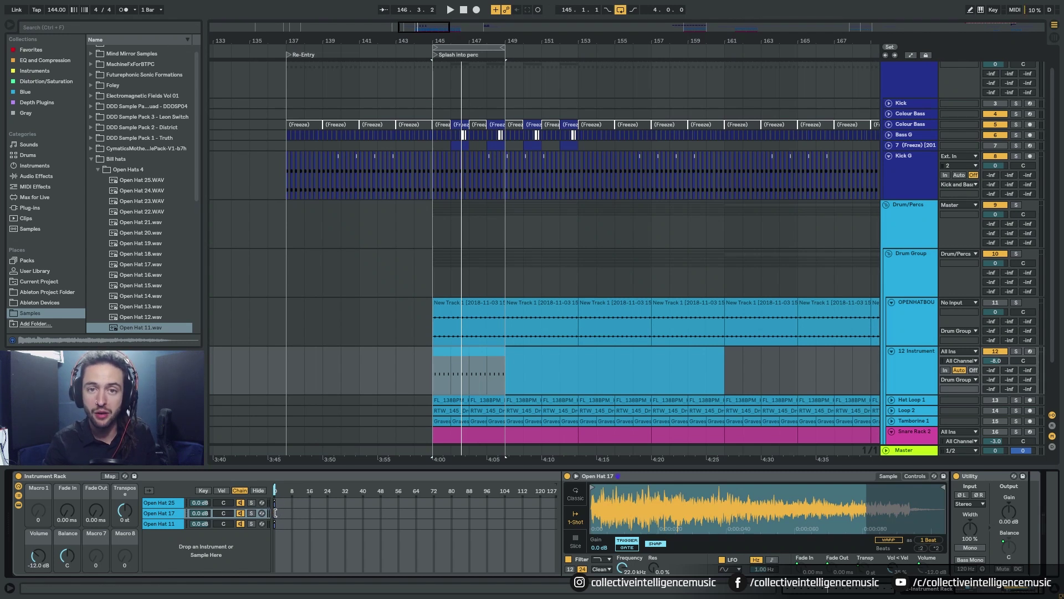
left_click(274, 513)
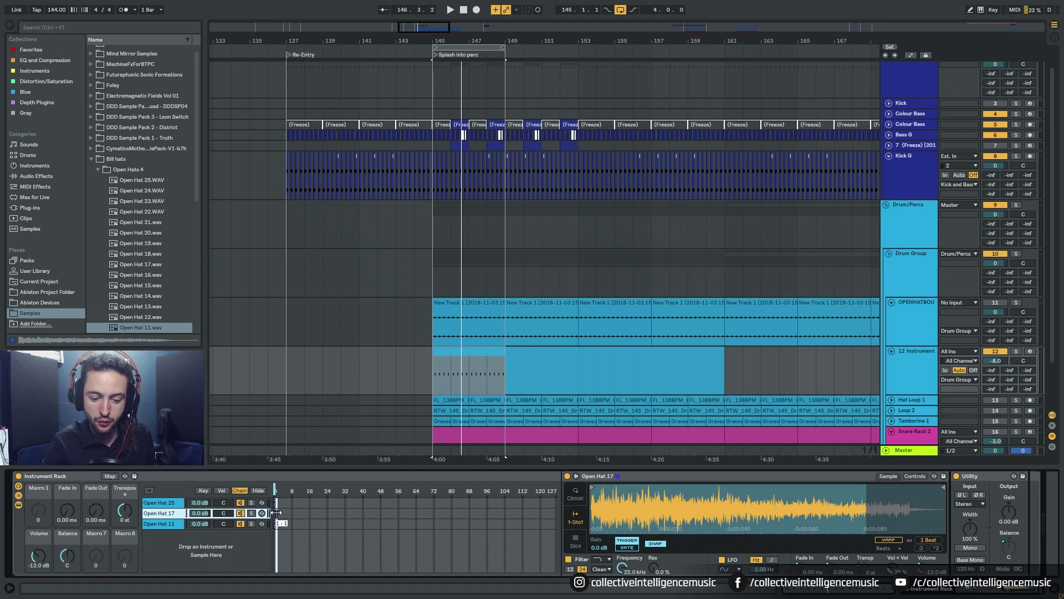
left_click(274, 523)
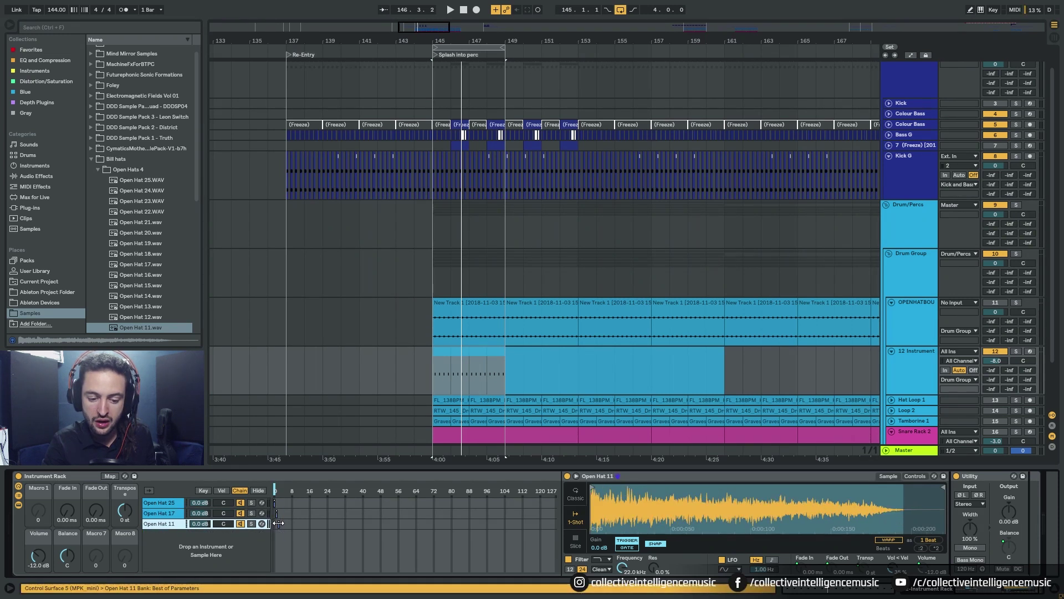
left_click(277, 490)
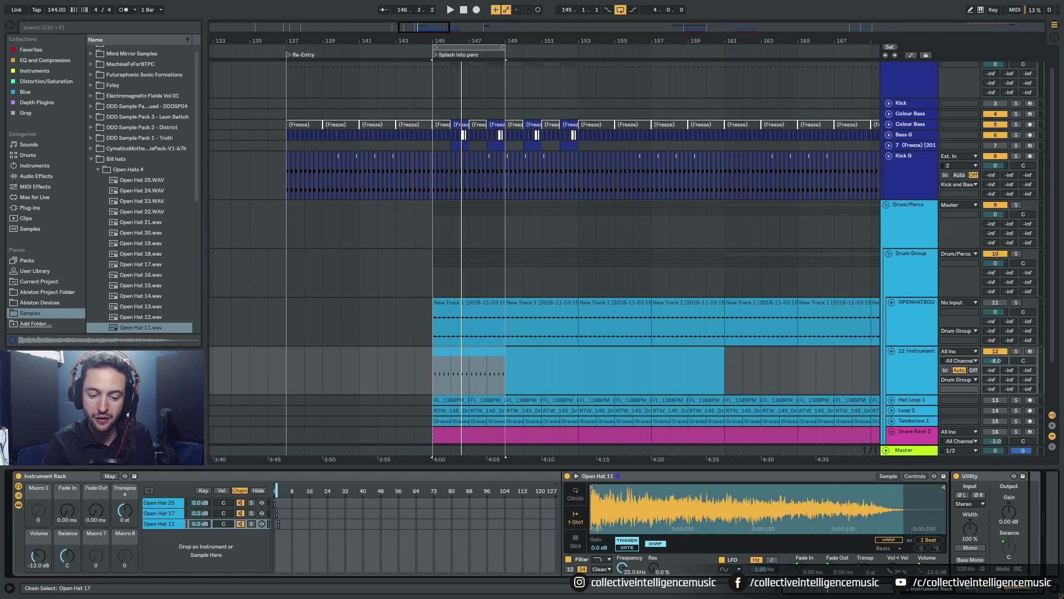
left_click(274, 491)
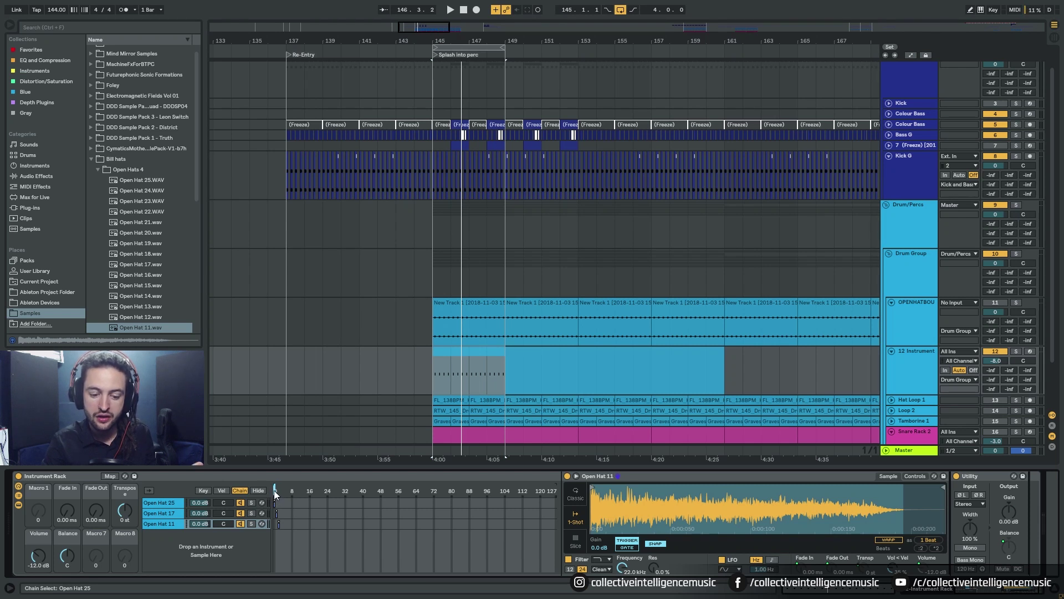
Step: Map the chain selector to Macro 1 (Chain Selector), step its value through the hats and play
right_click(273, 490)
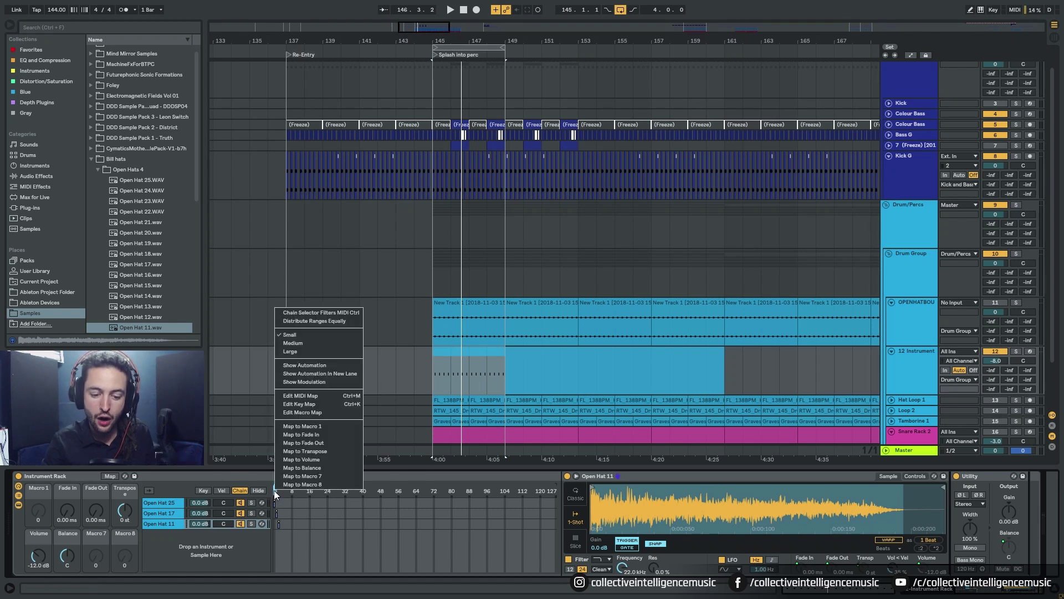
left_click(316, 428)
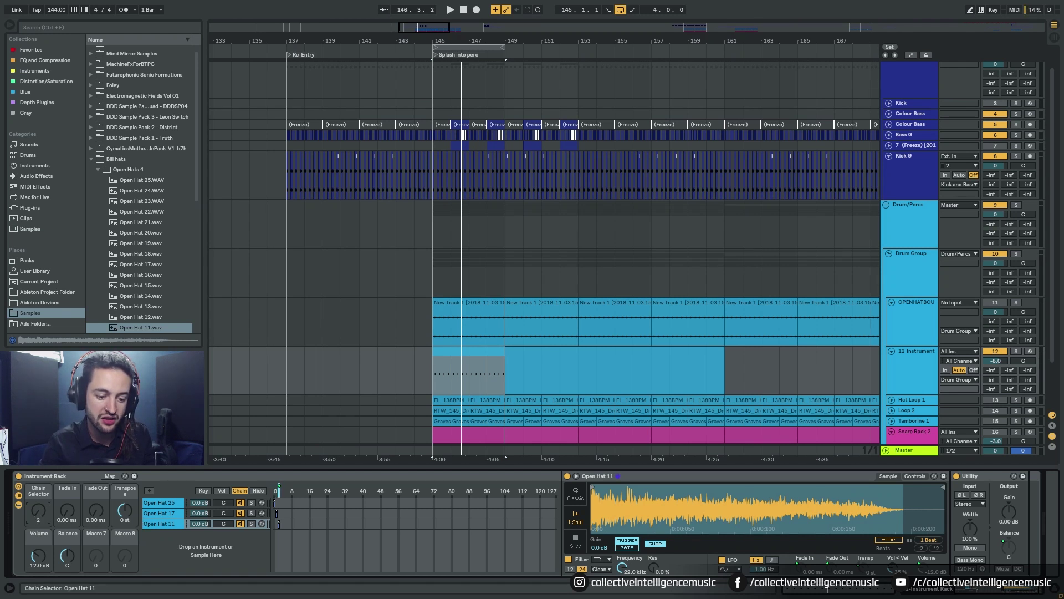
left_click_drag(38, 511, 75, 496)
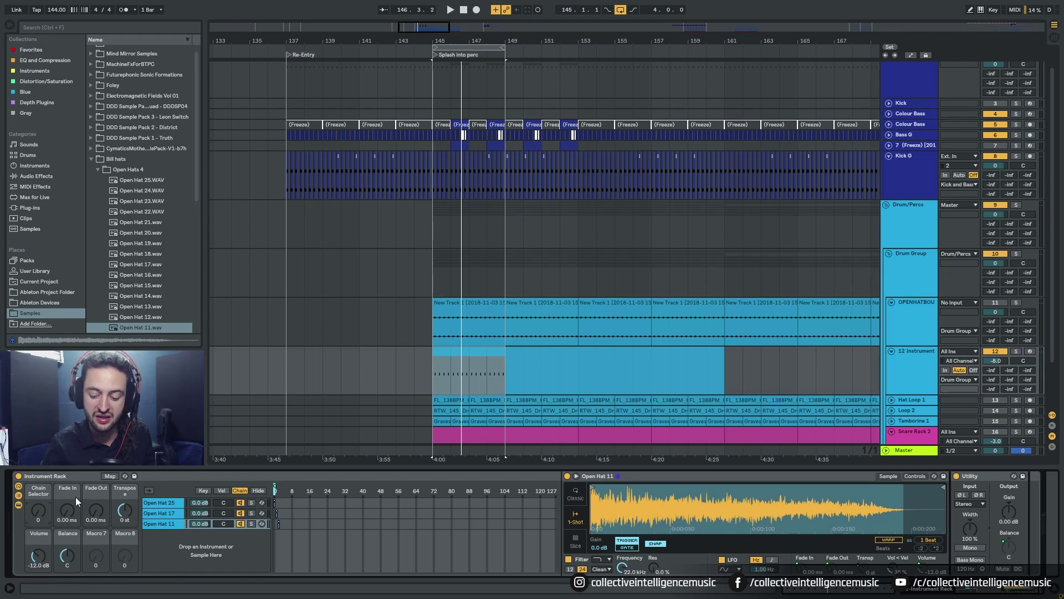
key("Up")
key("Up")
key("Up")
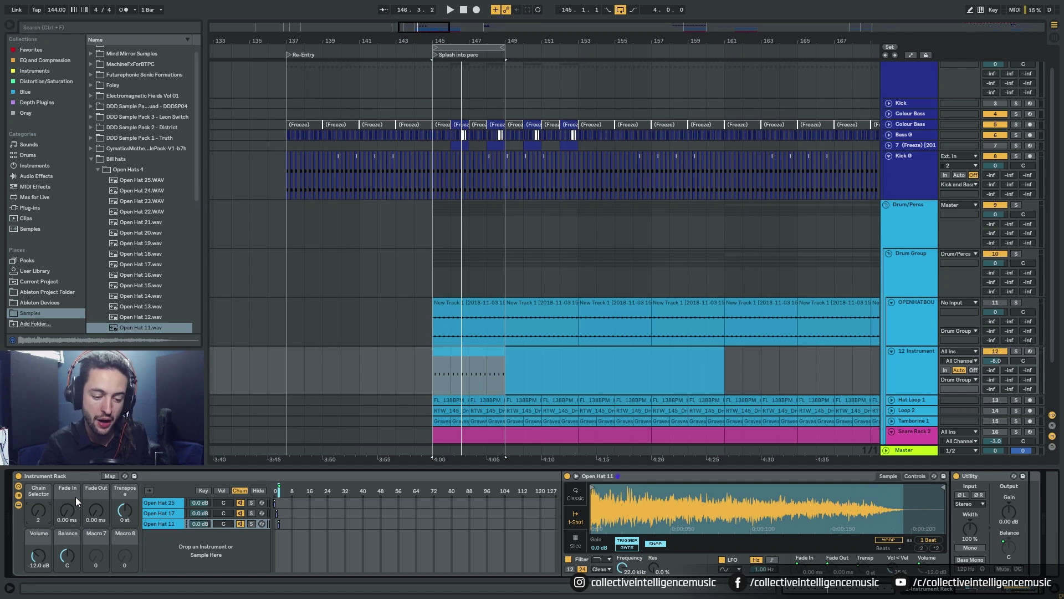
key("Down")
key("Down")
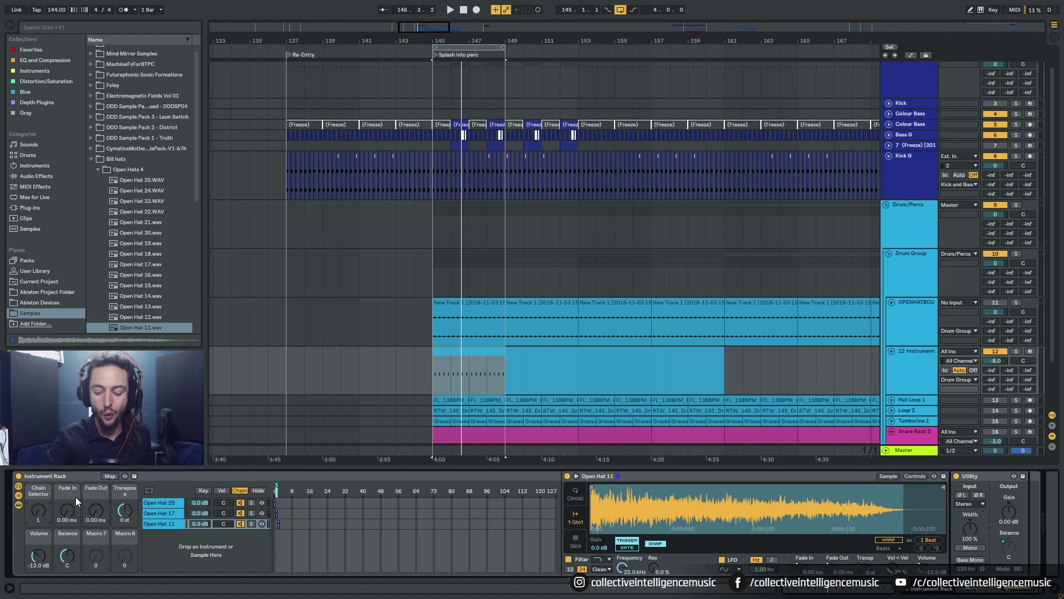
key("Down")
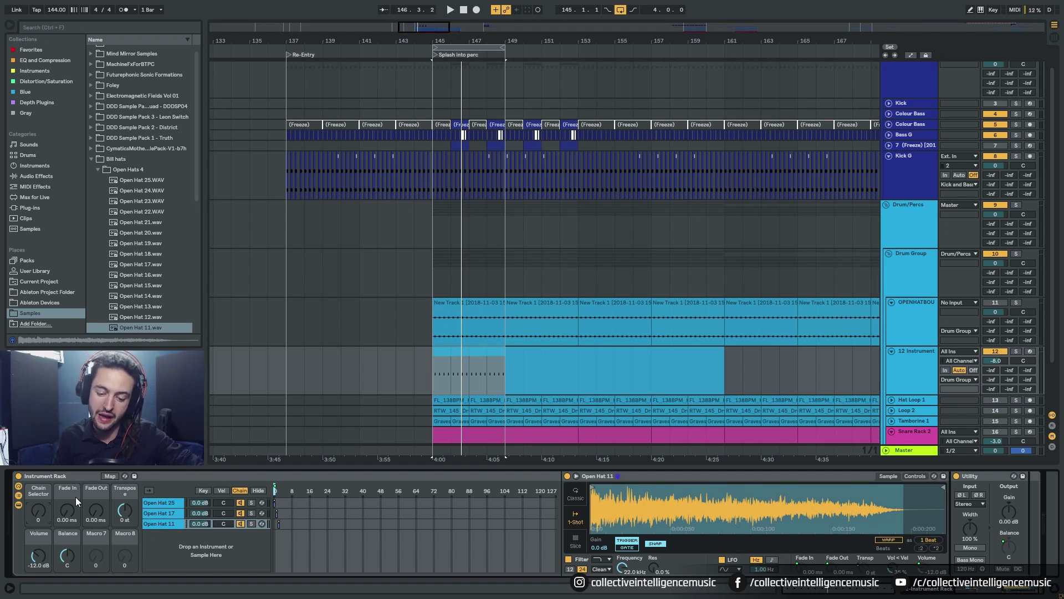
key("space")
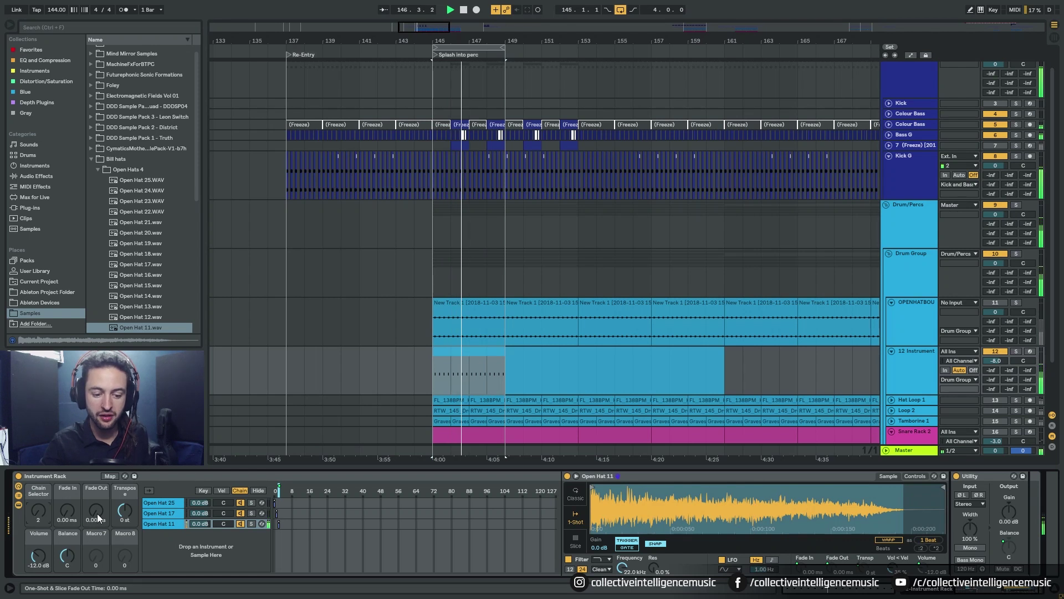
Step: Lower the Chain Selector macro from 2 to 0, selecting Open Hat 25
mouse_move(98, 513)
left_mouse_down()
mouse_move(97, 491)
mouse_move(98, 513)
left_mouse_up()
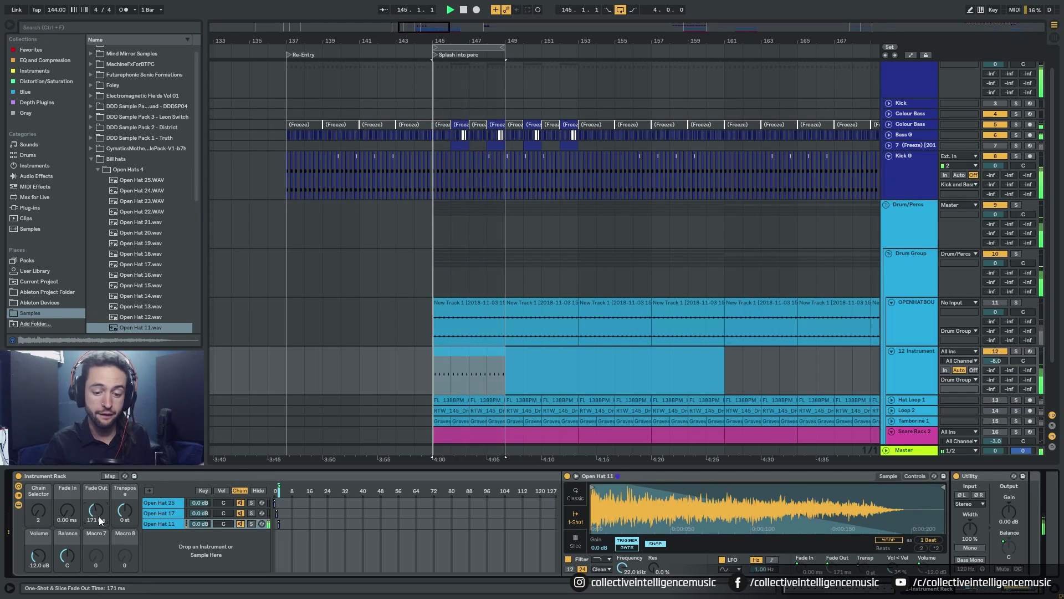
left_click(39, 511)
left_click_drag(42, 514, 48, 524)
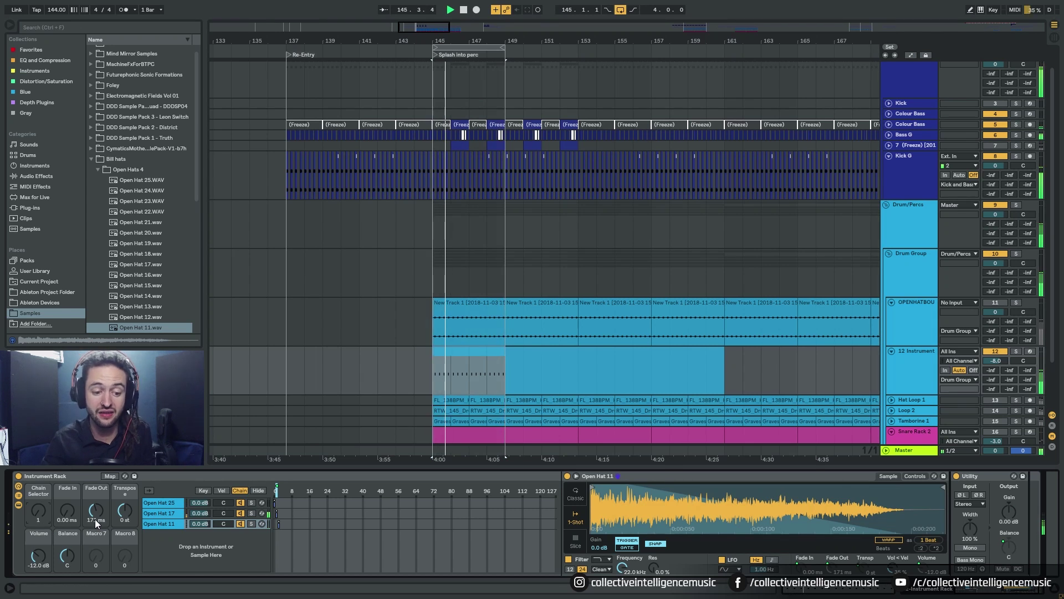
key("Down")
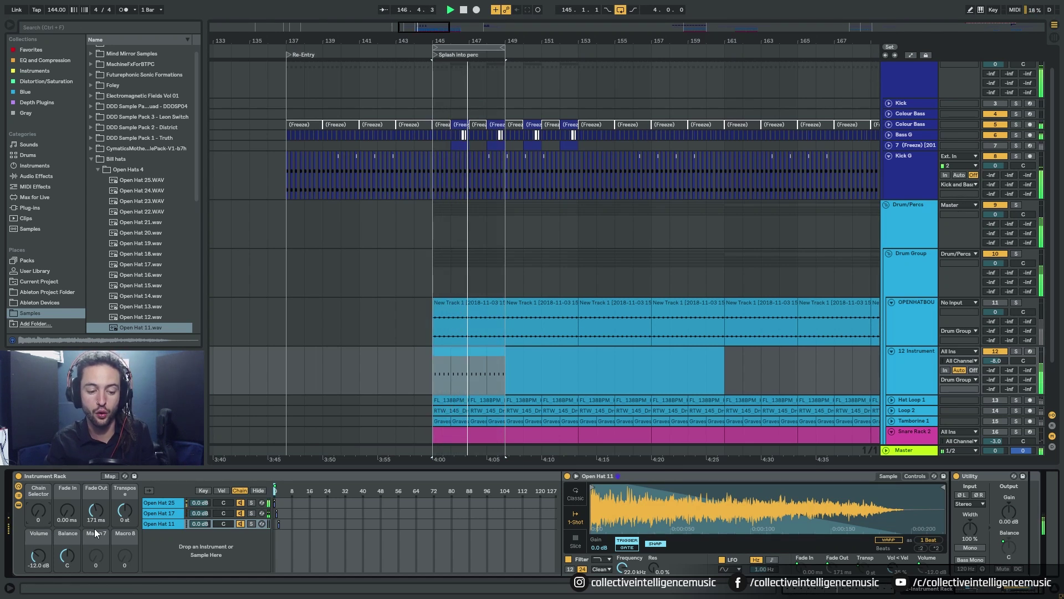
Step: Reset the Fade Out macro to its 5.00 ms default
left_click_drag(96, 510, 96, 555)
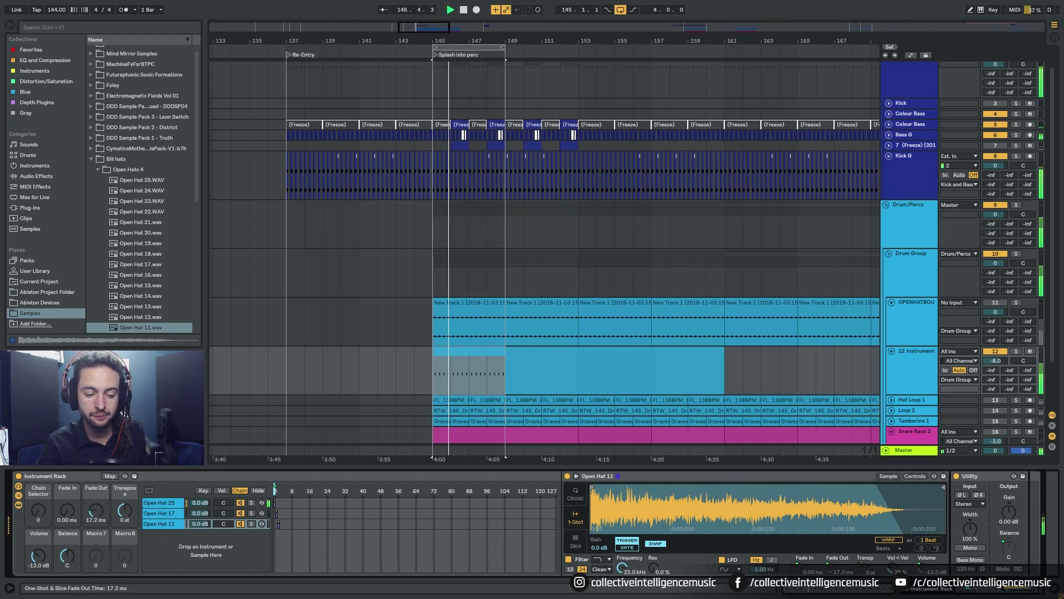
right_click(95, 513)
left_click(144, 363)
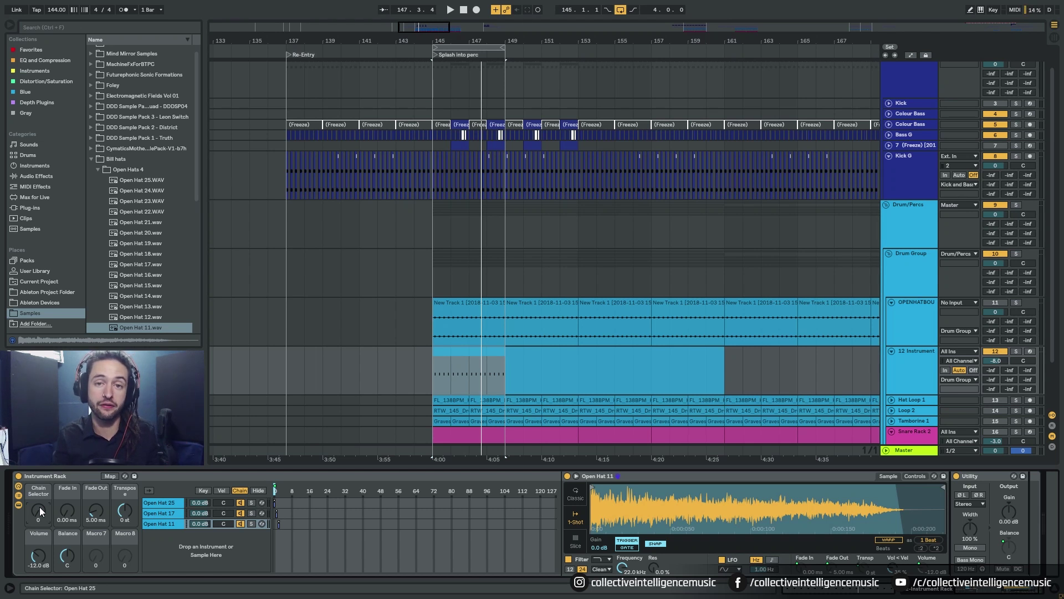
Step: Select the open-hat instrument track and rename its rack to 'Open Hat Rack'
left_click(899, 280)
left_click(916, 310)
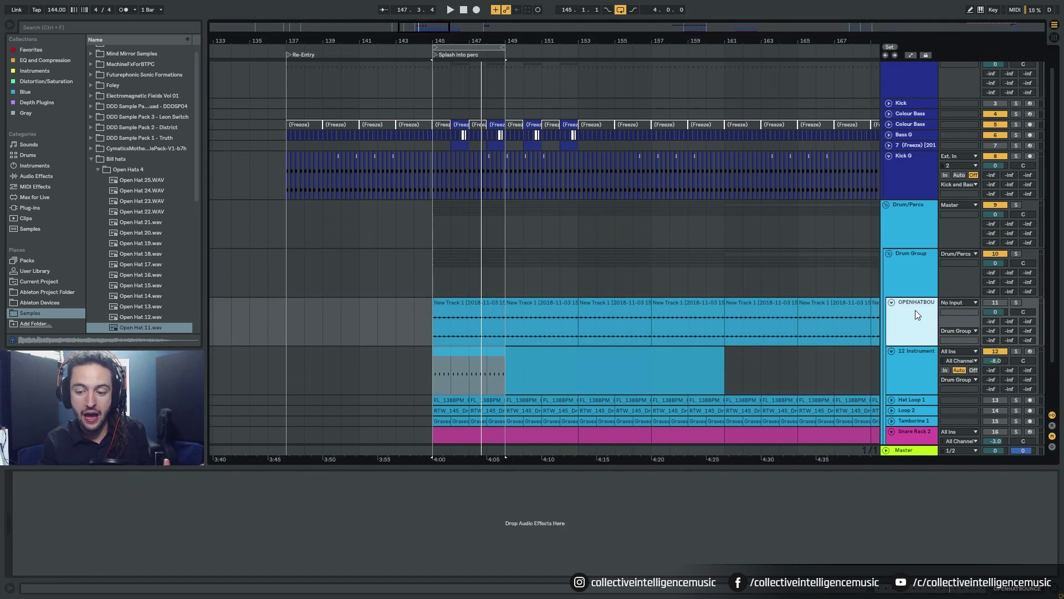
left_click(914, 367)
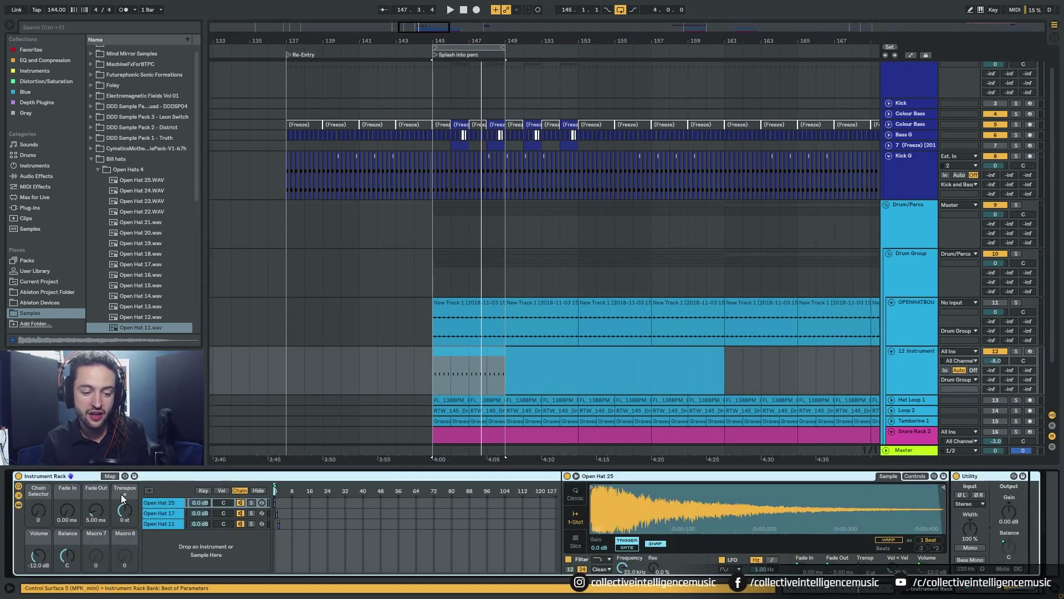
key("ctrl+r")
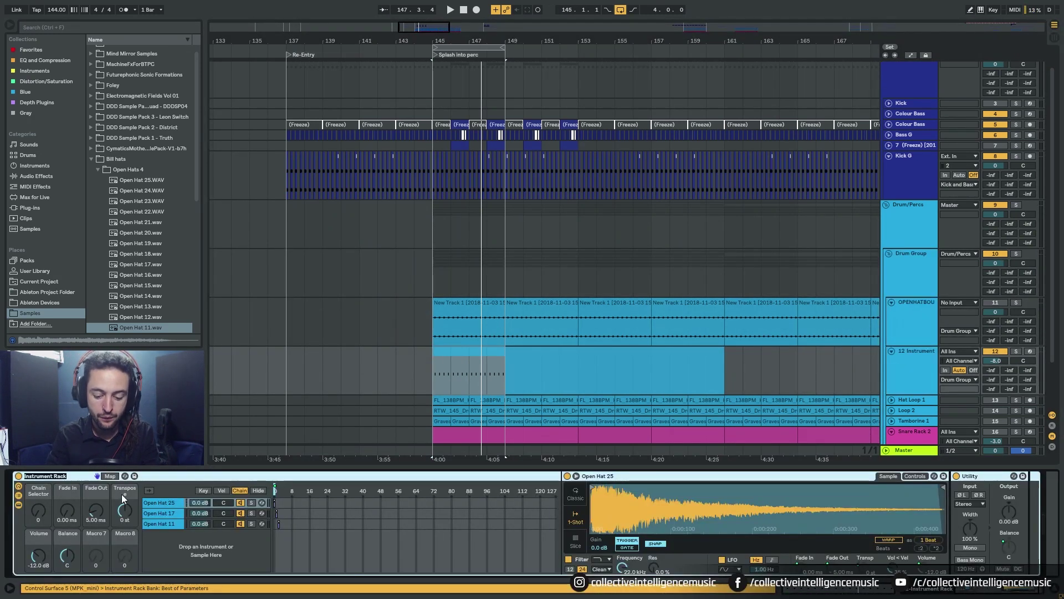
type("Open Hat Rack")
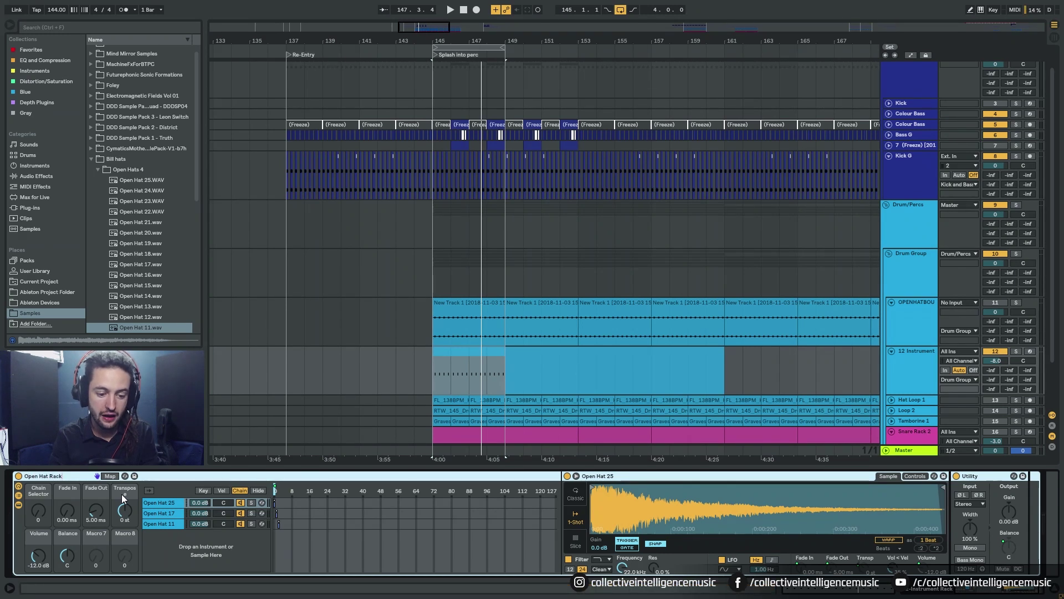
key("Return")
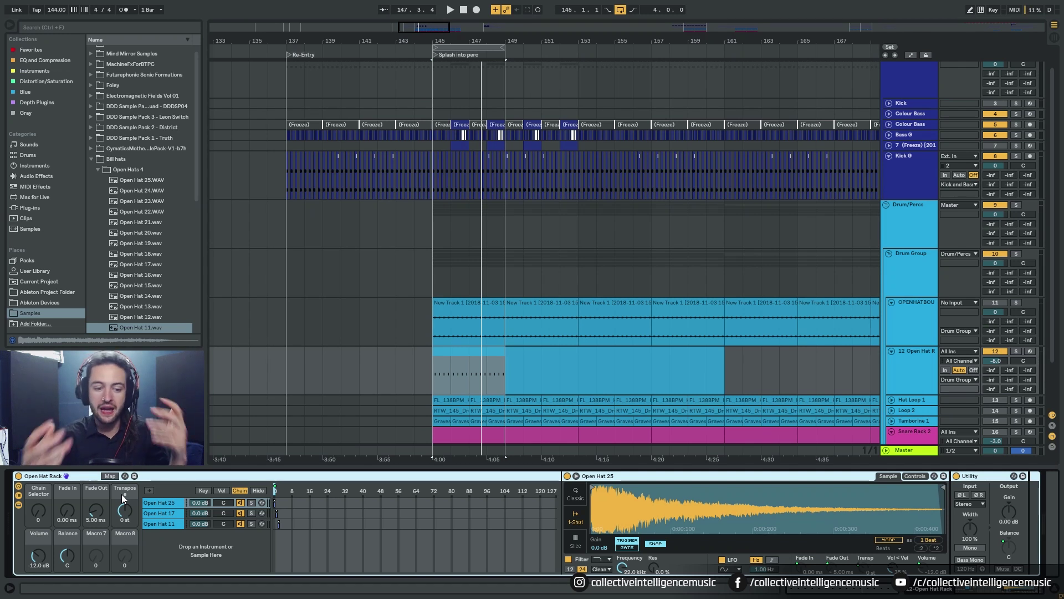
Step: Browse the Ableton Devices presets and select a section of the open-hat clip
left_click(44, 302)
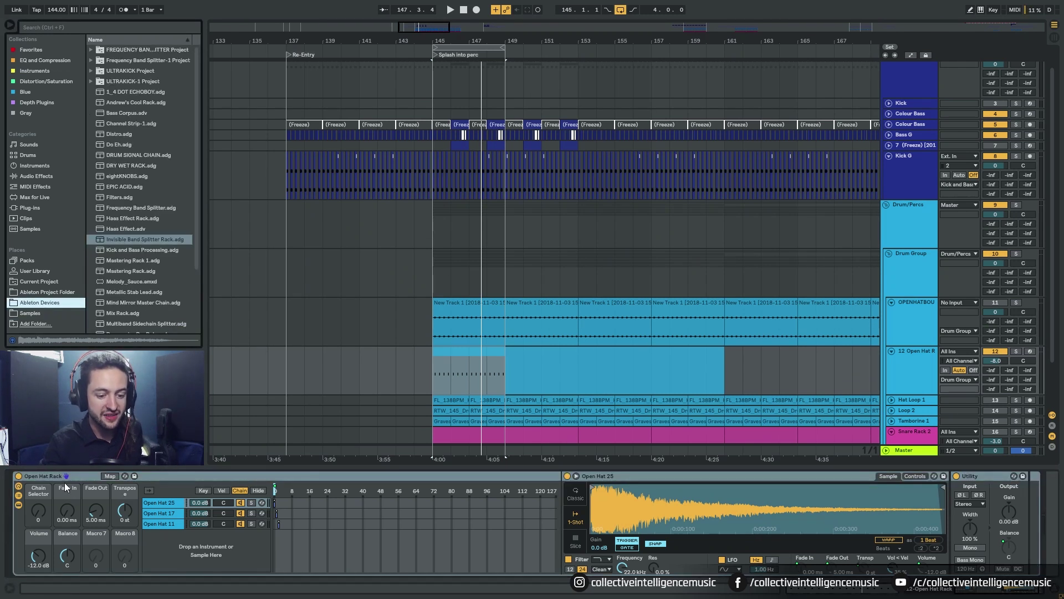
scroll(115, 254, "down", 3)
left_click(44, 480)
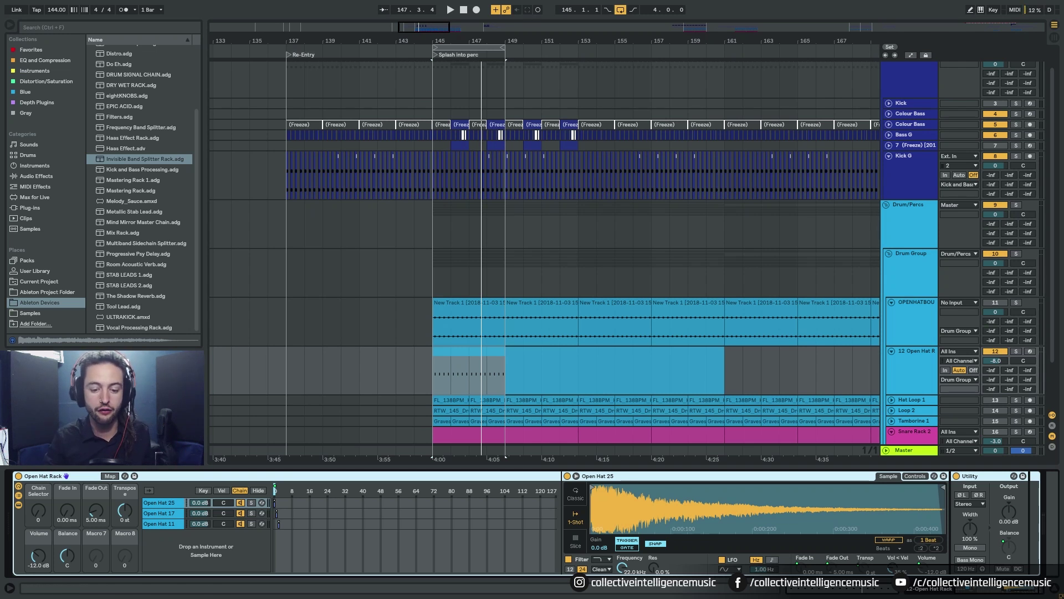
left_click(477, 368)
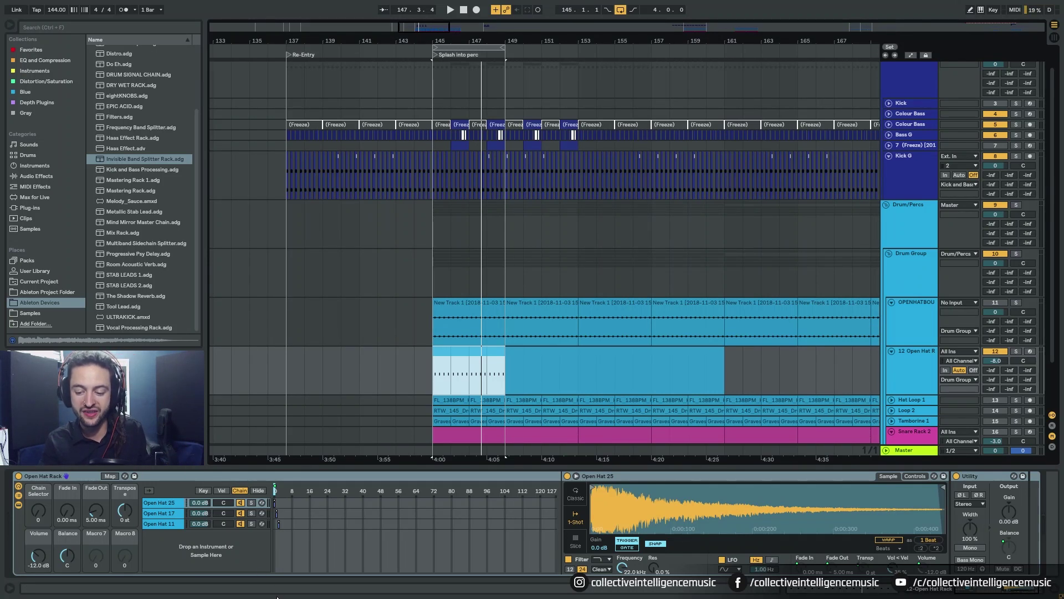
Step: Play the rack, pan the Balance macro to 24R, then reset it to centre
left_click(67, 555)
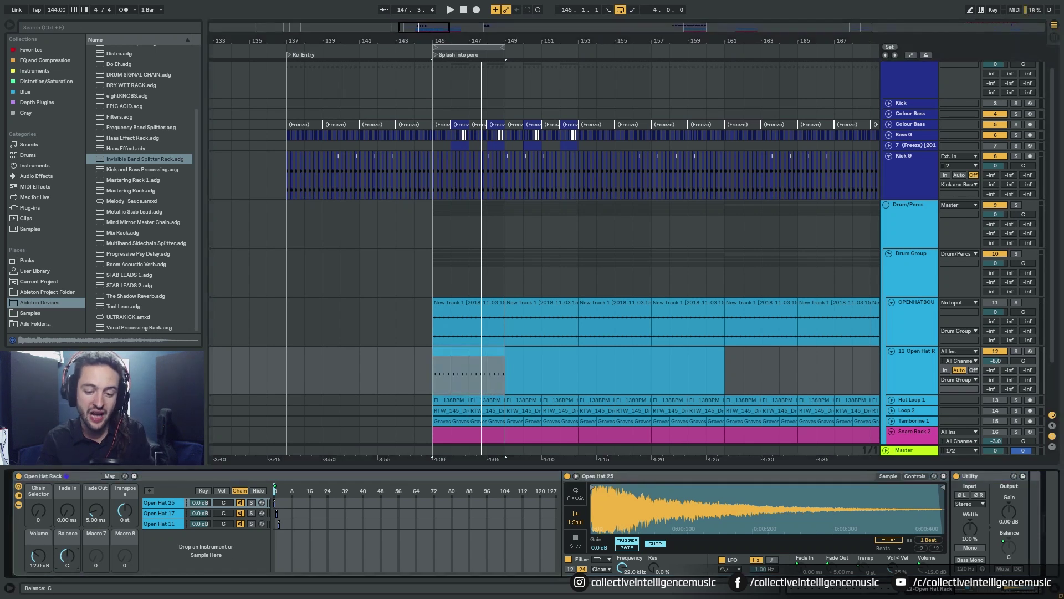
key("space")
left_click_drag(67, 555, 67, 546)
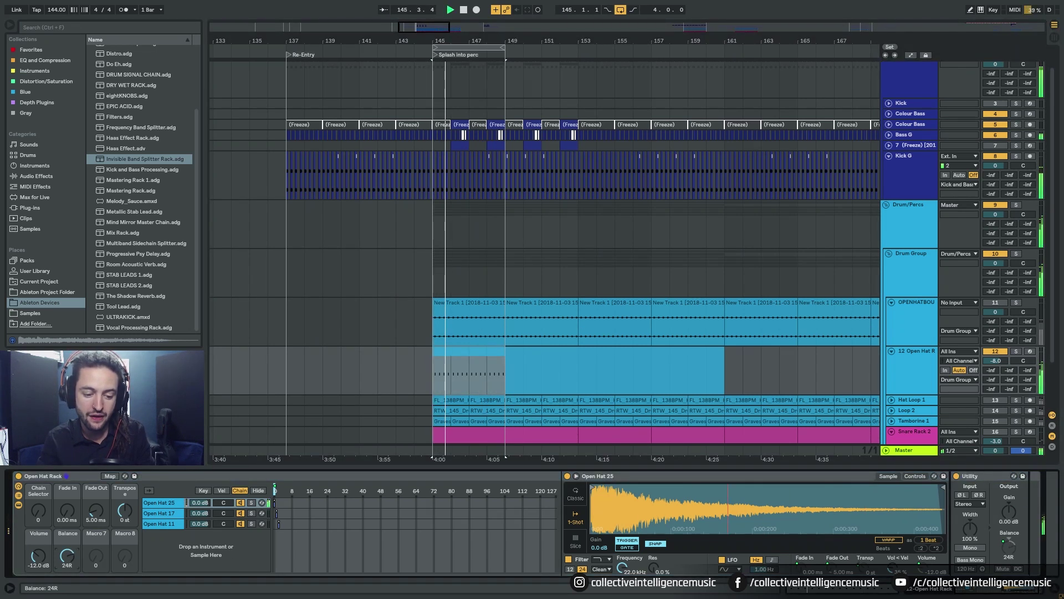
right_click(67, 555)
left_click(126, 519)
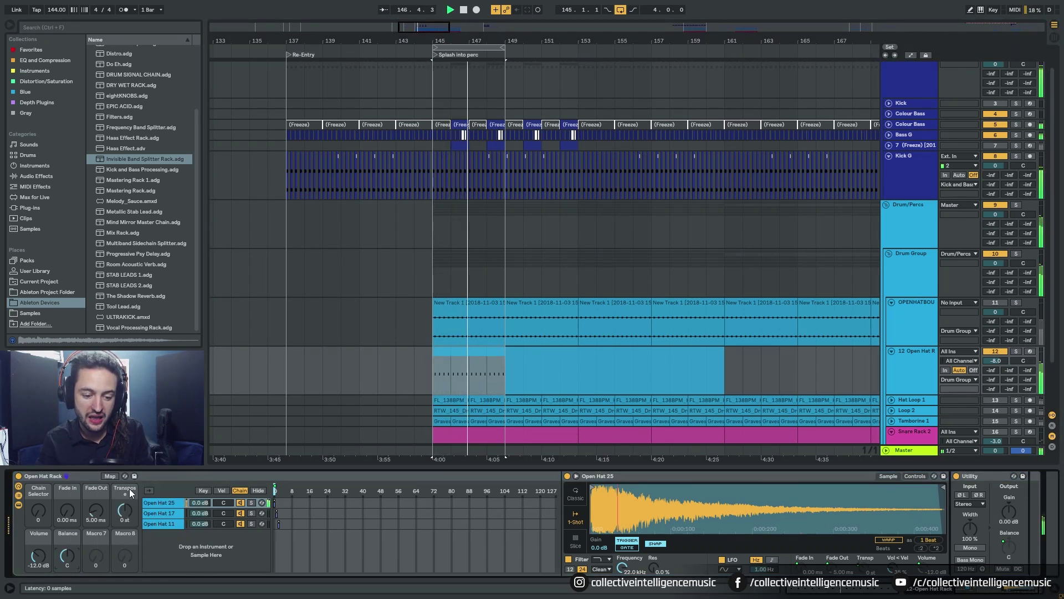
Step: Raise the Transpose macro to +4 st, then reset it to 0 st
left_click_drag(126, 518, 125, 515)
right_click(125, 515)
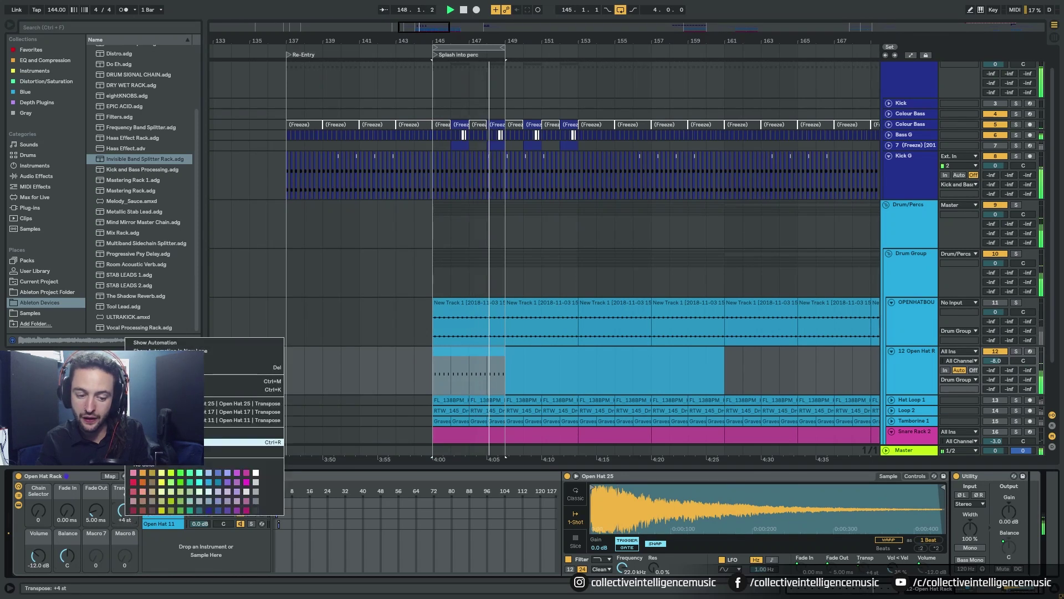
left_click(213, 366)
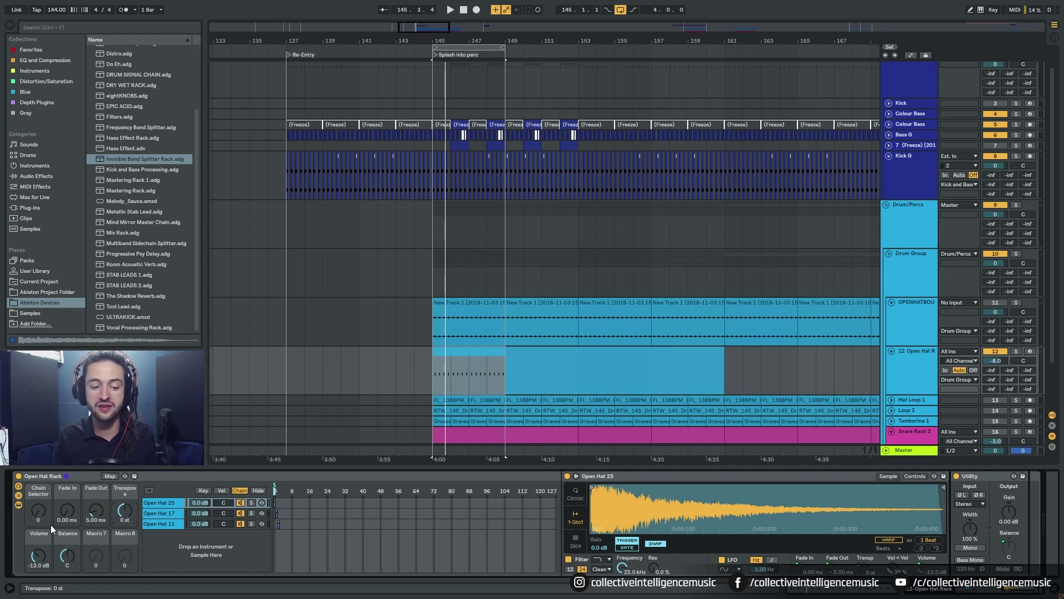
left_click(47, 314)
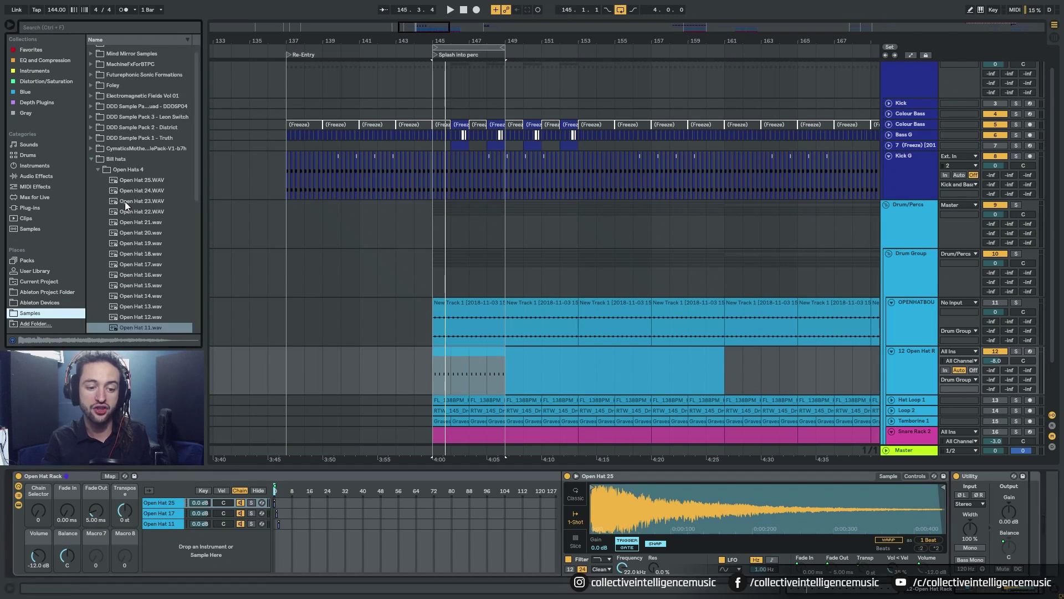
left_click(98, 160)
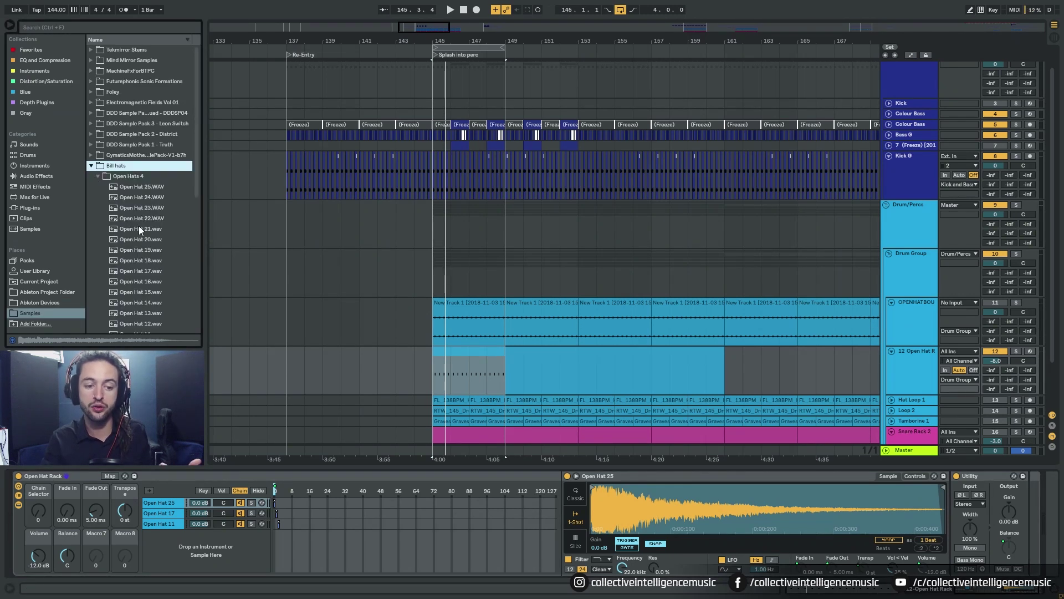
scroll(138, 228, "down", 3)
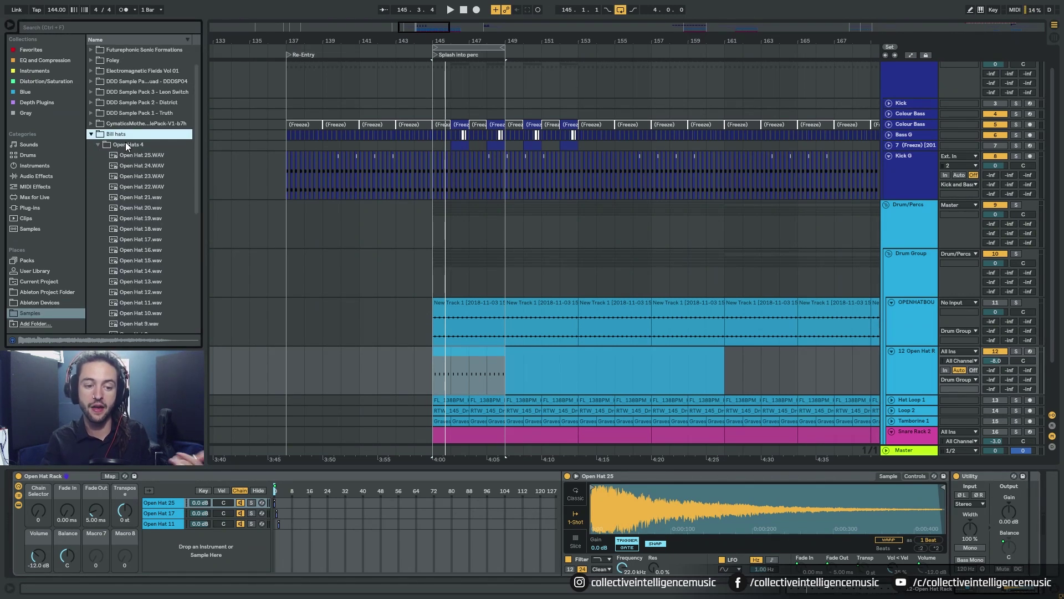
scroll(162, 207, "down", 5)
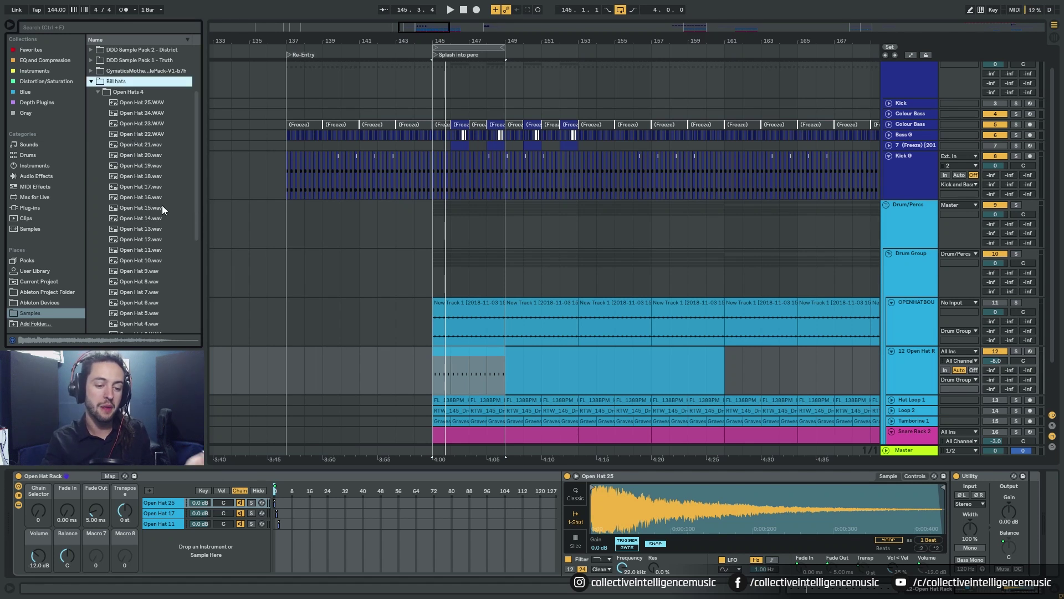
scroll(161, 233, "down", 14)
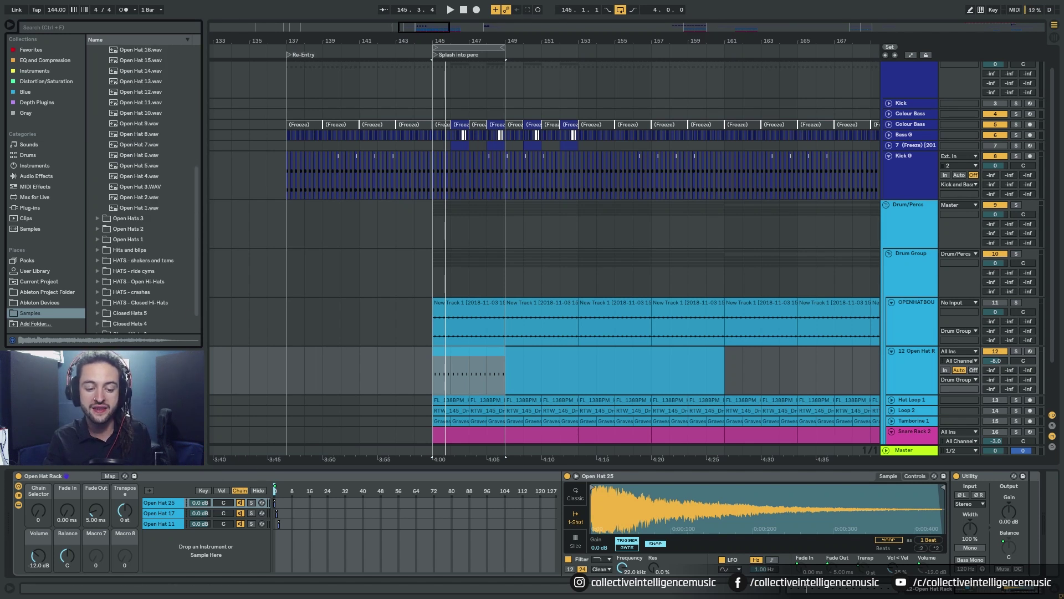
scroll(148, 311, "up", 14)
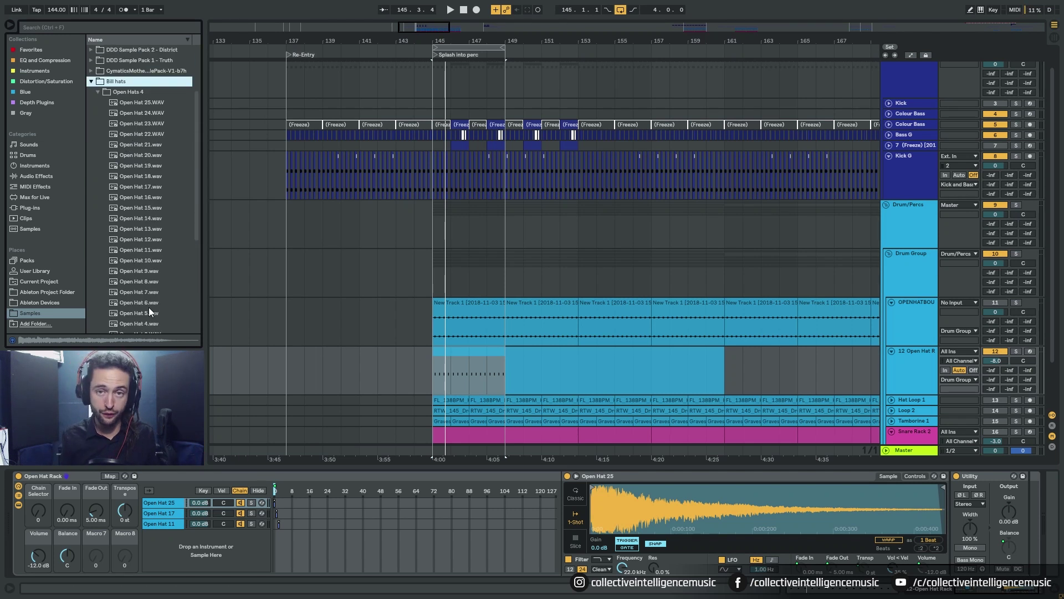